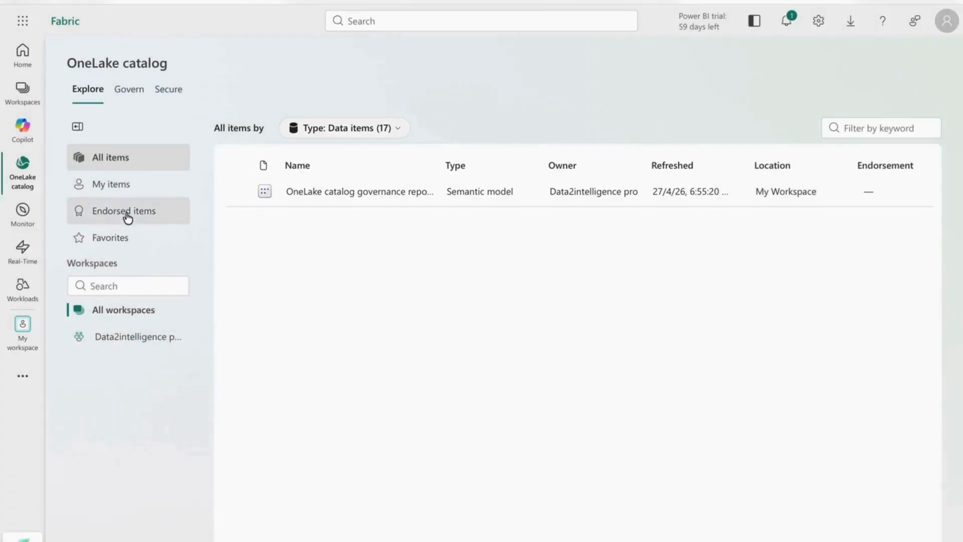
# Step: Visit the Monitoring page, the Real-Time hub and the Workloads page
pyautogui.click(26, 219)
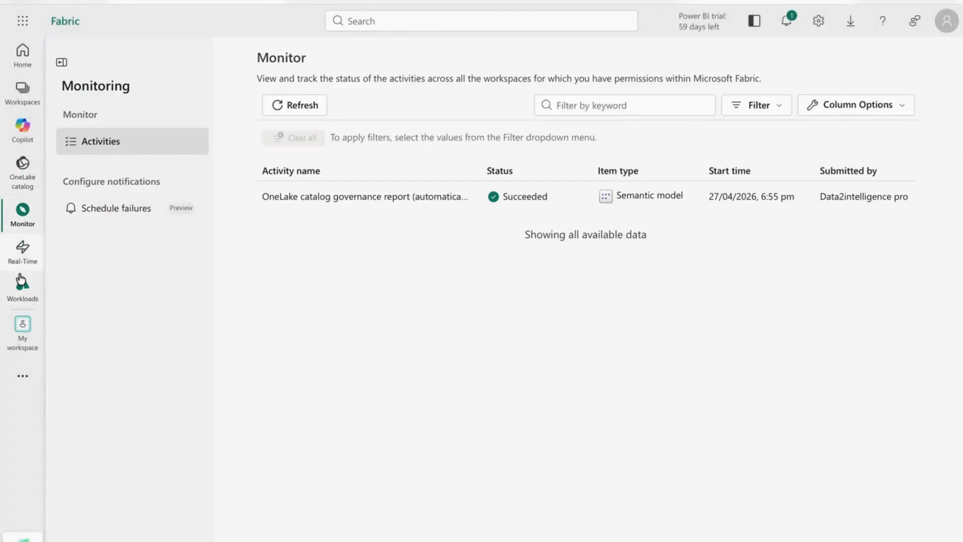
pyautogui.click(21, 254)
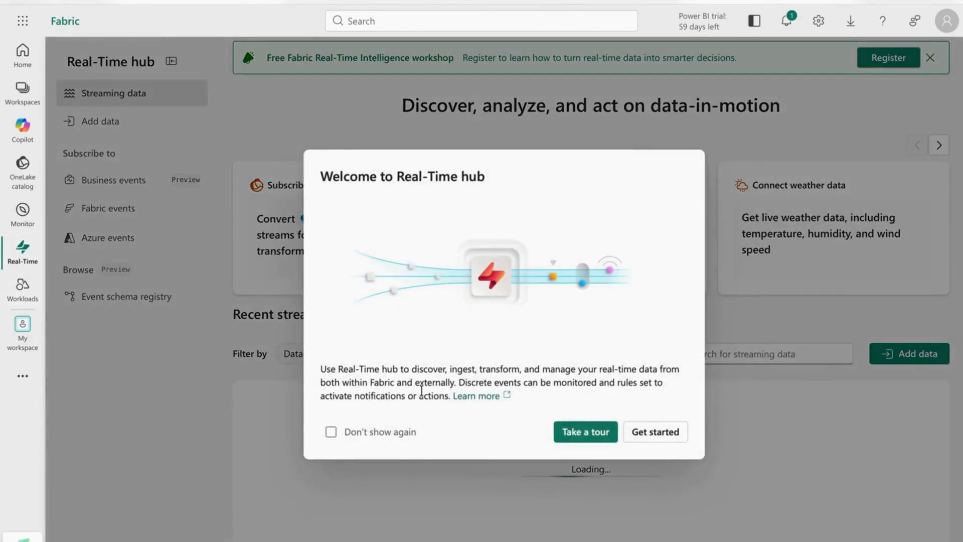
pyautogui.click(654, 436)
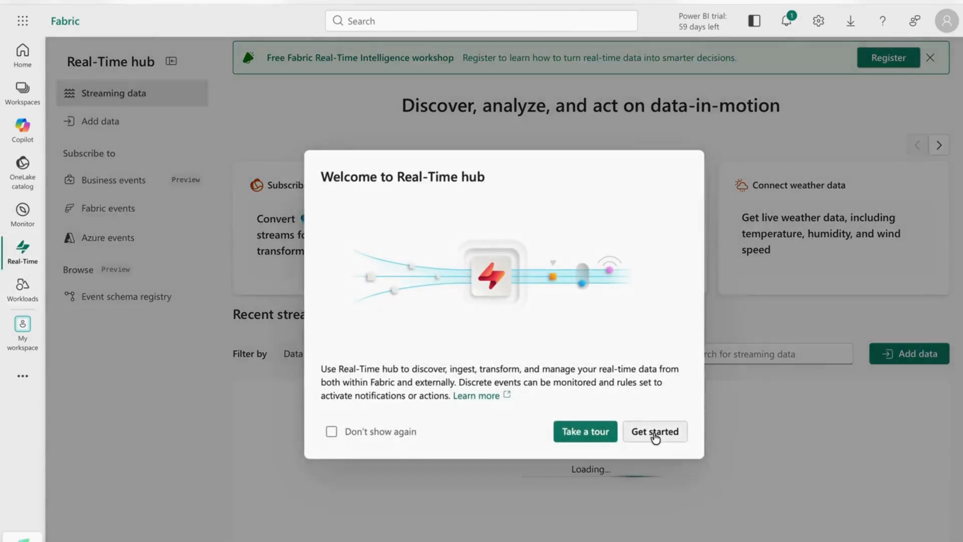
pyautogui.click(23, 298)
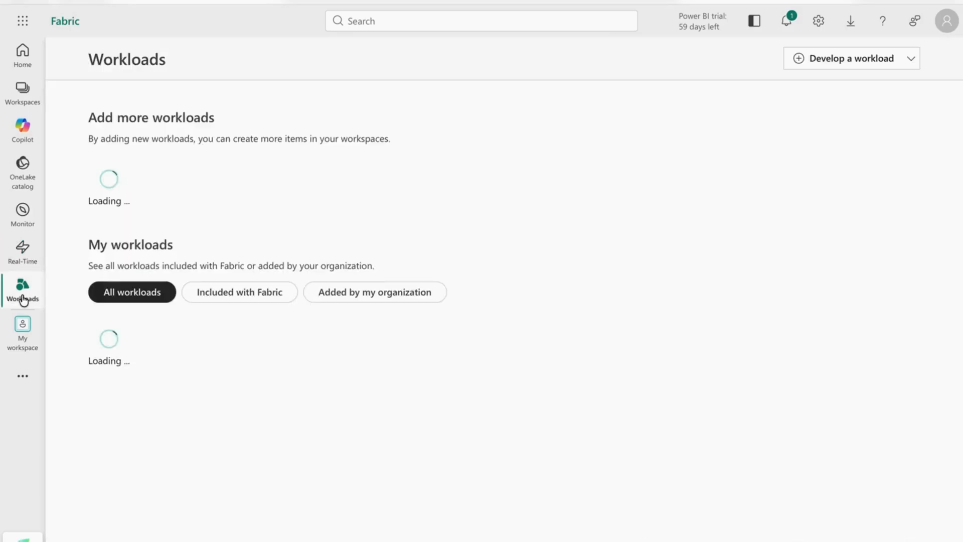
# Step: Glance at the My workspace and Workspaces lists, then switch back to Fabric Home
pyautogui.click(21, 336)
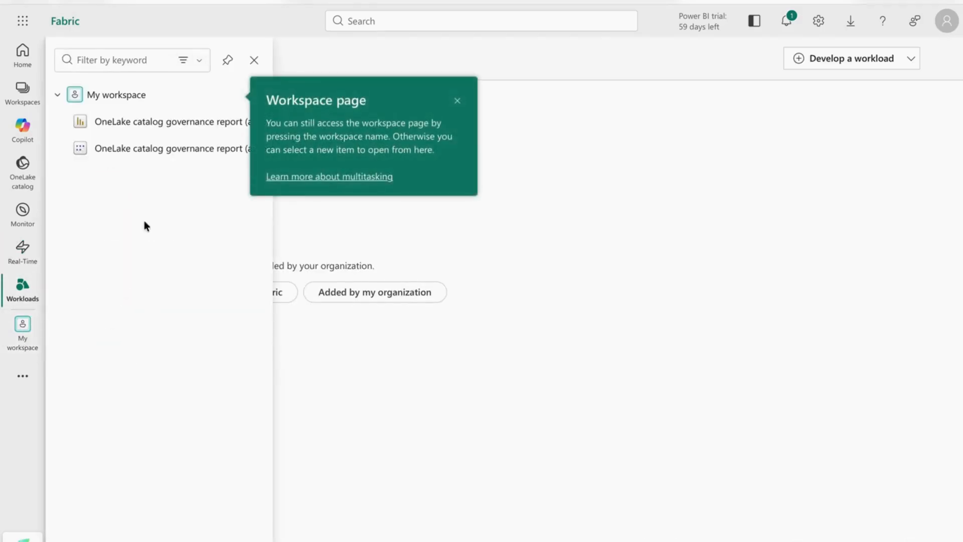
pyautogui.click(393, 383)
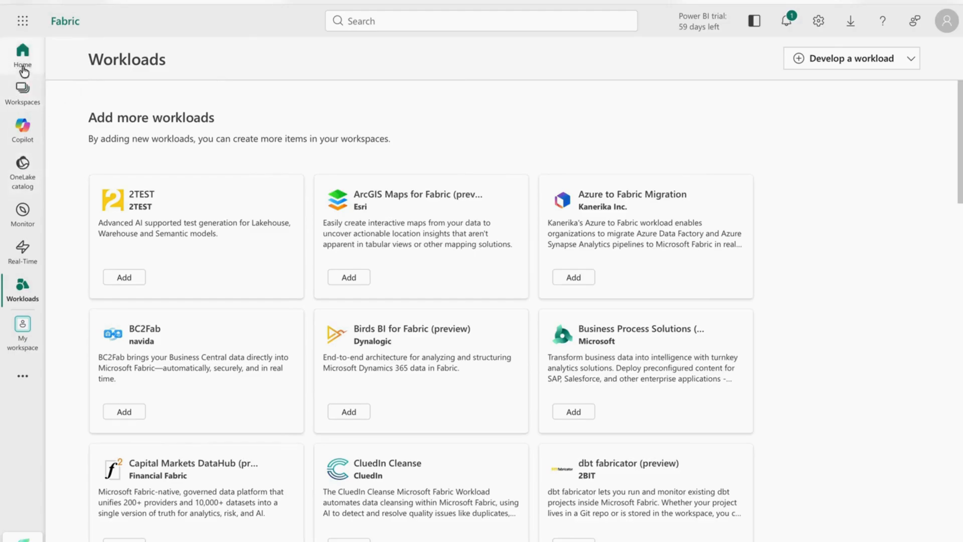
pyautogui.click(22, 89)
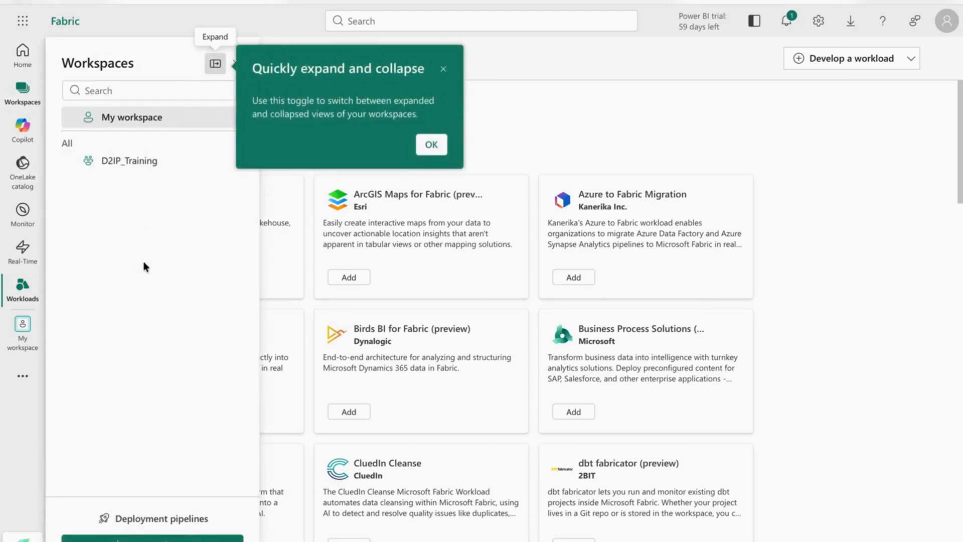
pyautogui.click(23, 539)
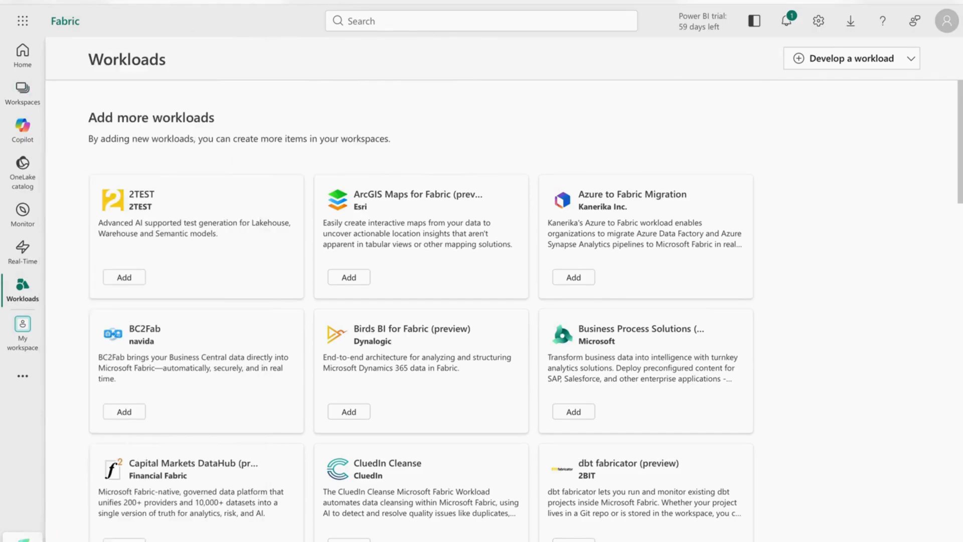
pyautogui.click(22, 539)
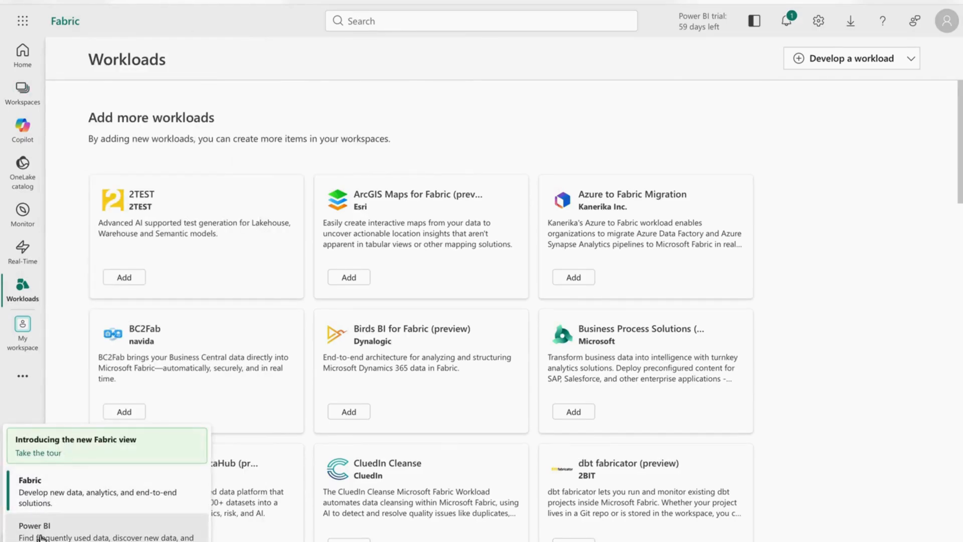
pyautogui.click(44, 486)
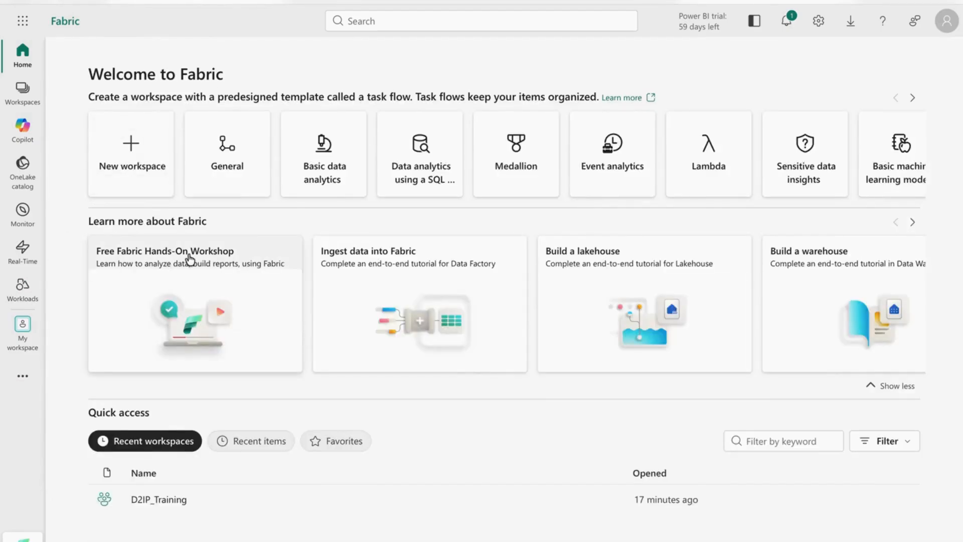
# Step: Create workspace D2IP_Learn_ws_001 described 'This workspace for learning Fabric', leaving the domain unset
pyautogui.click(128, 163)
pyautogui.click(626, 103)
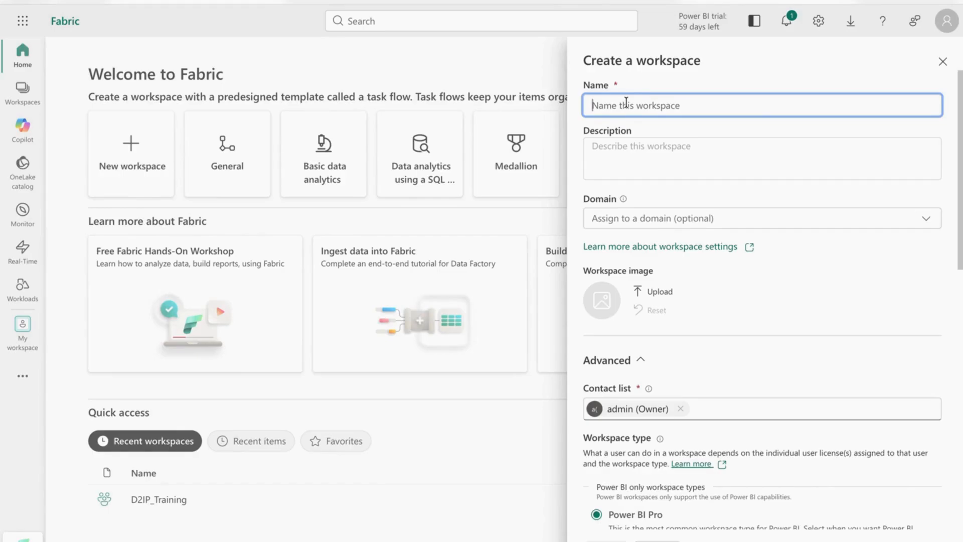
pyautogui.write('D2IP_Learn')
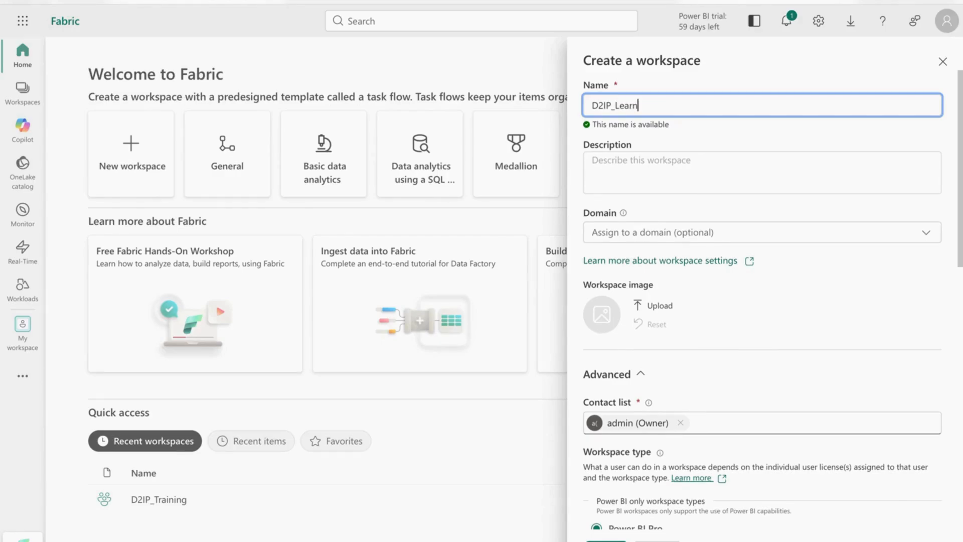
pyautogui.write('_ws_001')
pyautogui.click(607, 173)
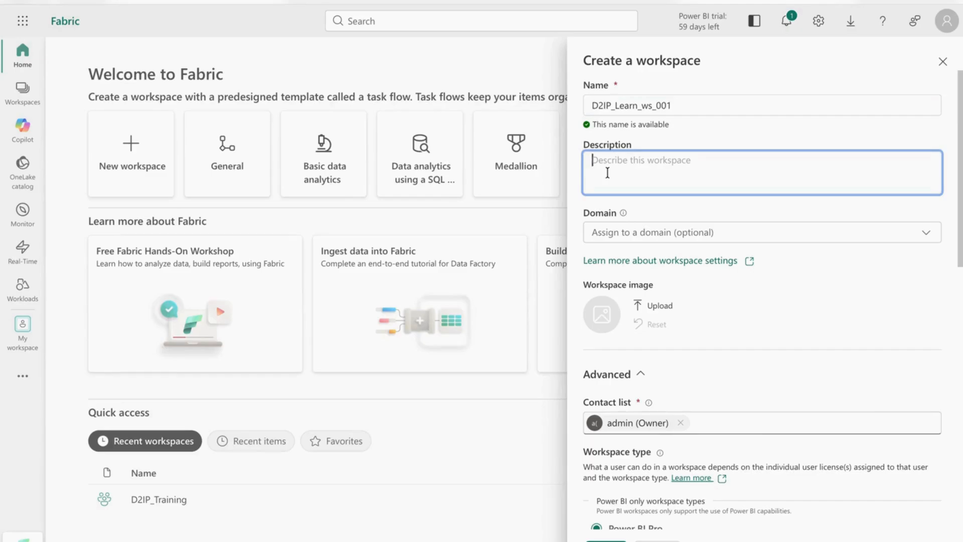
pyautogui.write('T')
pyautogui.write('his workspace for le')
pyautogui.write('arnin')
pyautogui.write('g Fabirc=')
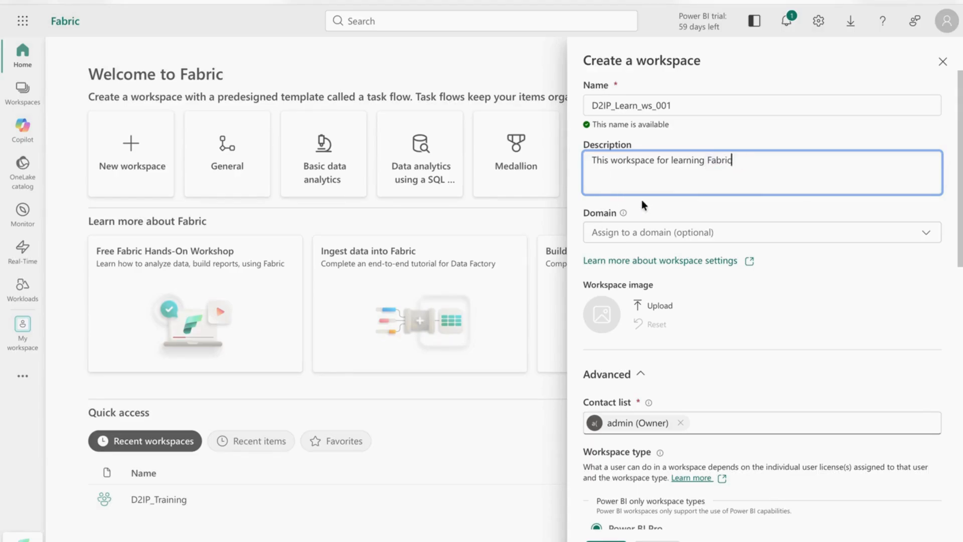
pyautogui.click(645, 233)
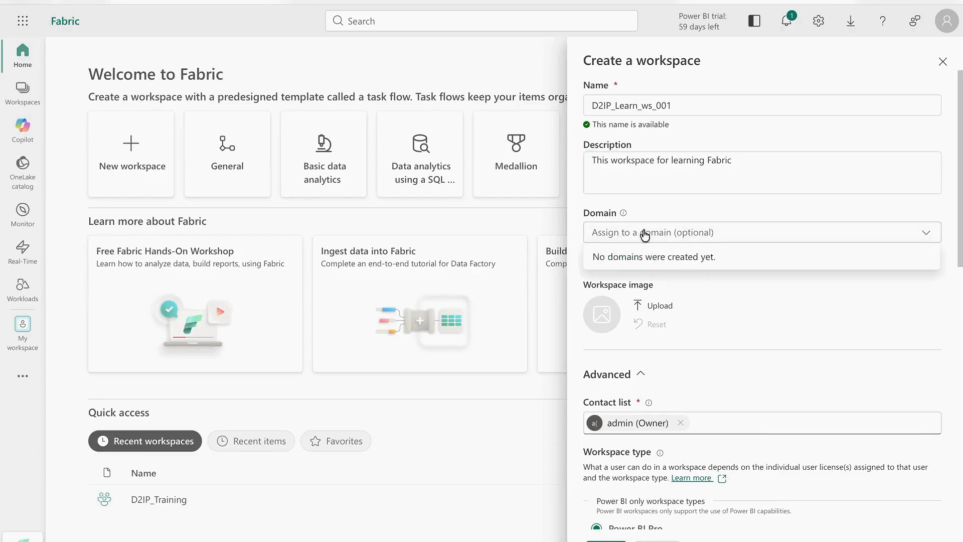
pyautogui.click(747, 316)
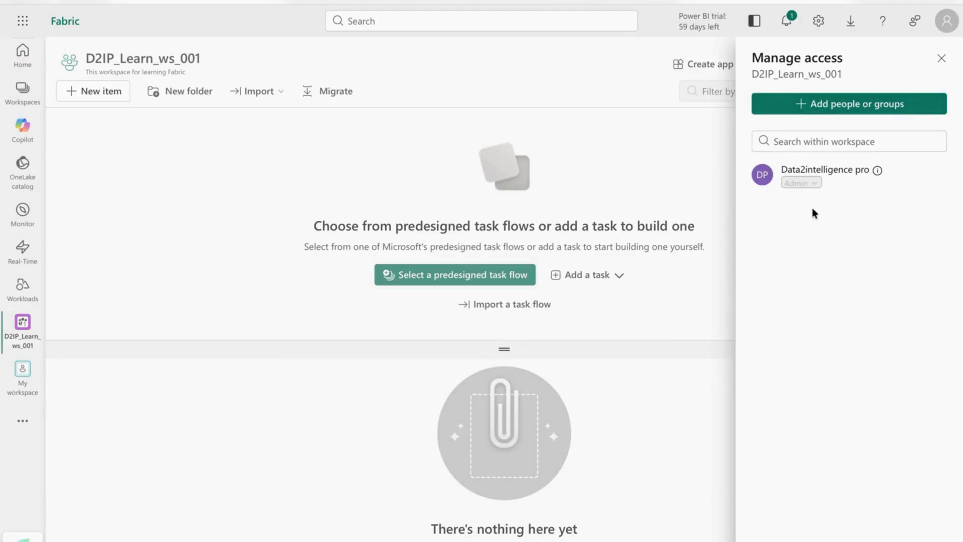
# Step: Review the access roles for adding people without adding anyone, then open Workspace settings
pyautogui.click(808, 103)
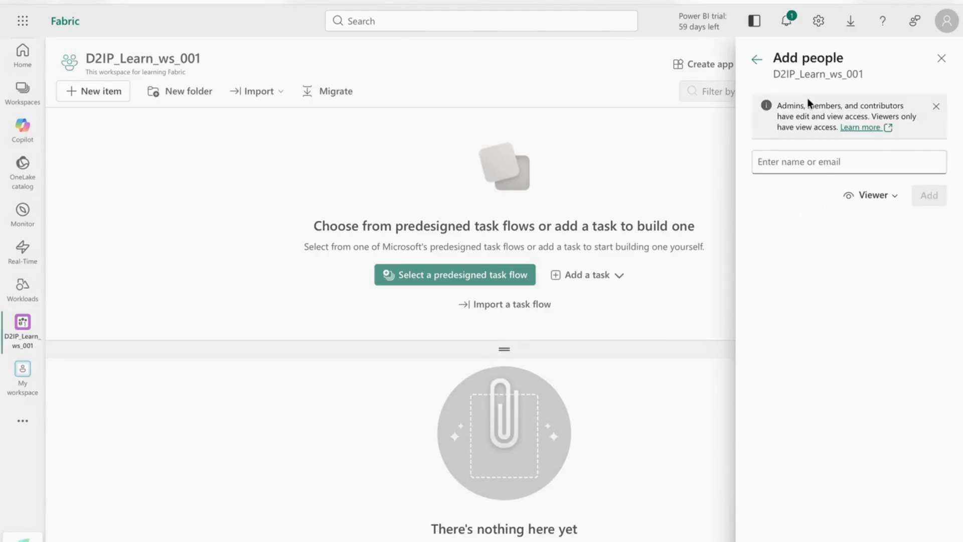
pyautogui.click(869, 196)
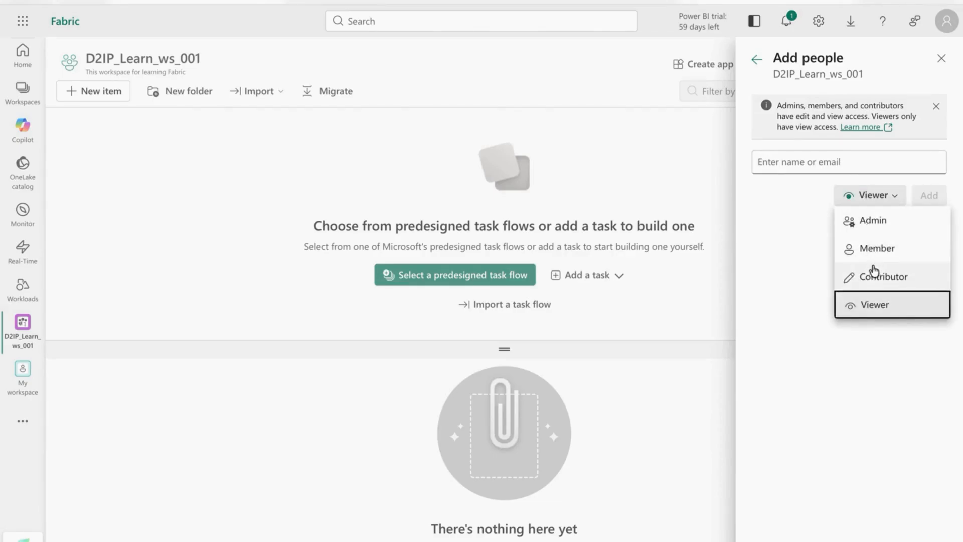
pyautogui.click(801, 234)
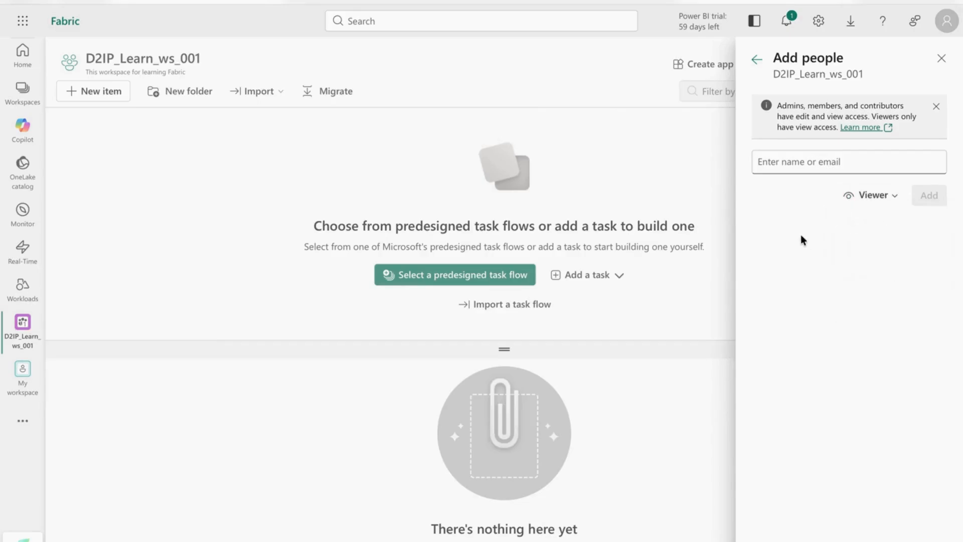
pyautogui.click(756, 62)
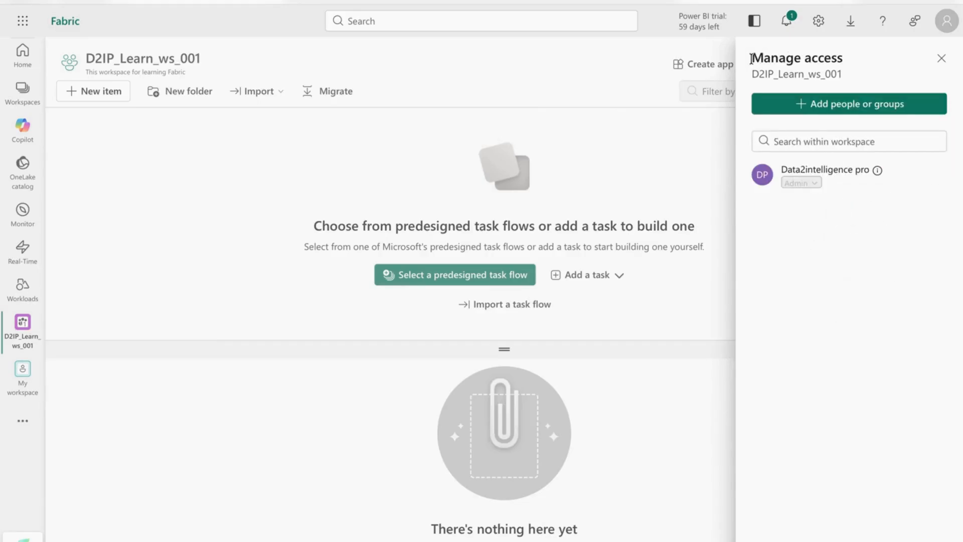
pyautogui.click(943, 61)
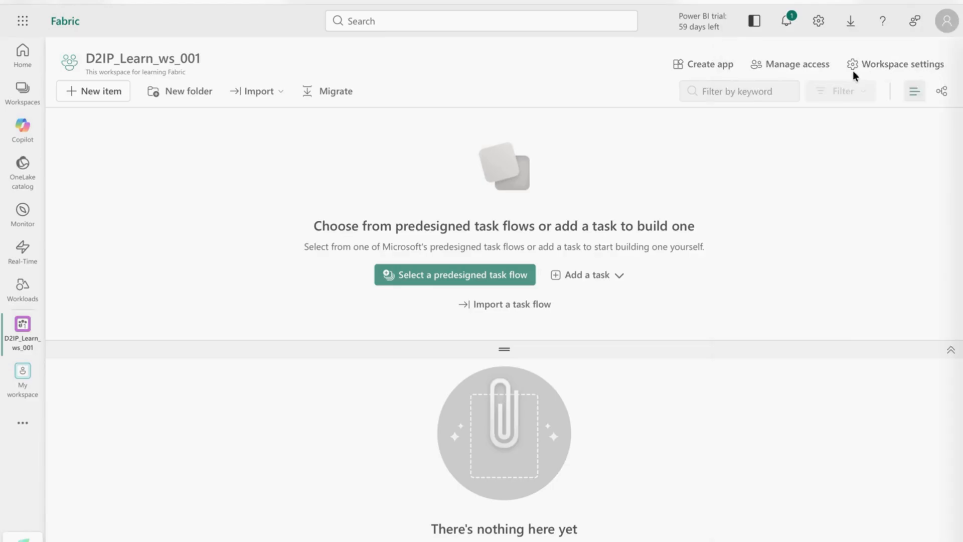
pyautogui.click(875, 67)
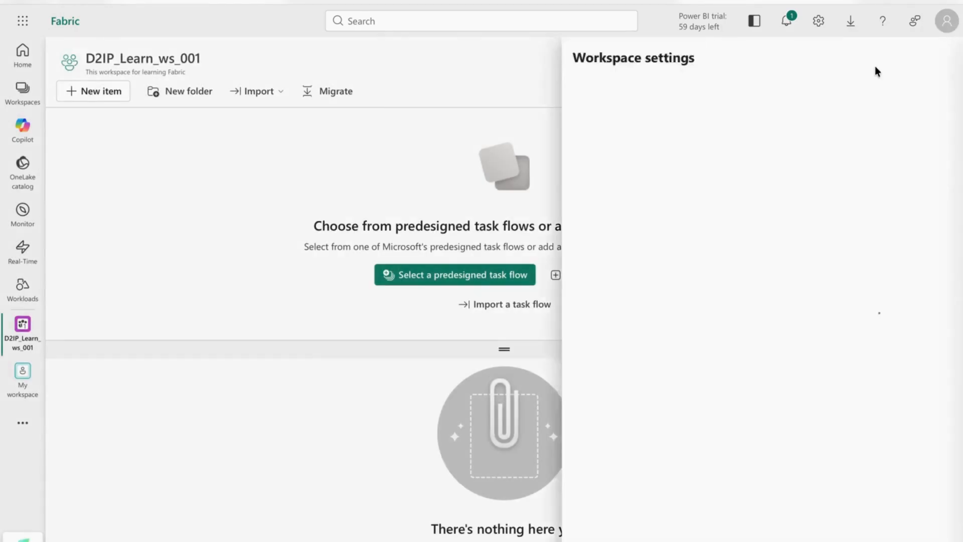
# Step: Look through the General settings and the available workspace tags
pyautogui.scroll(-8, 521, 214)
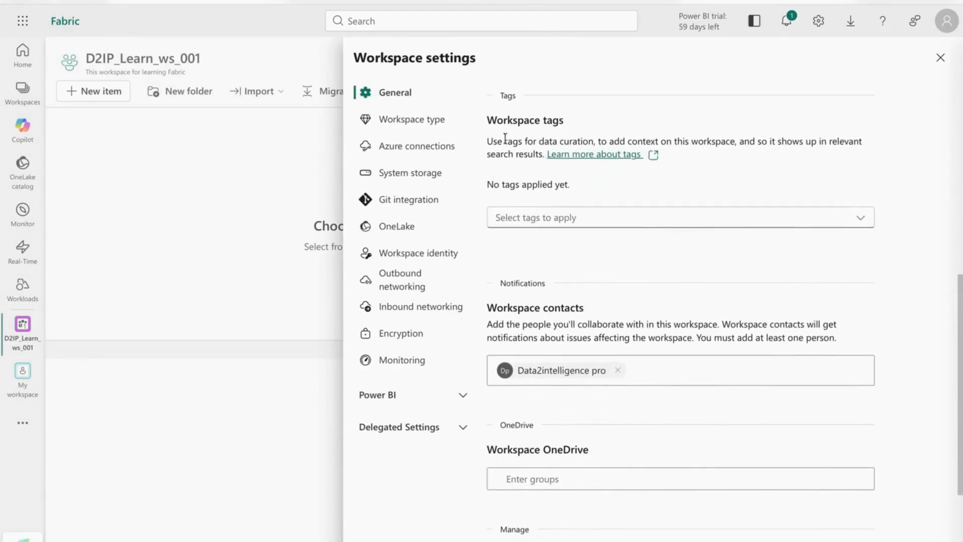
pyautogui.click(572, 224)
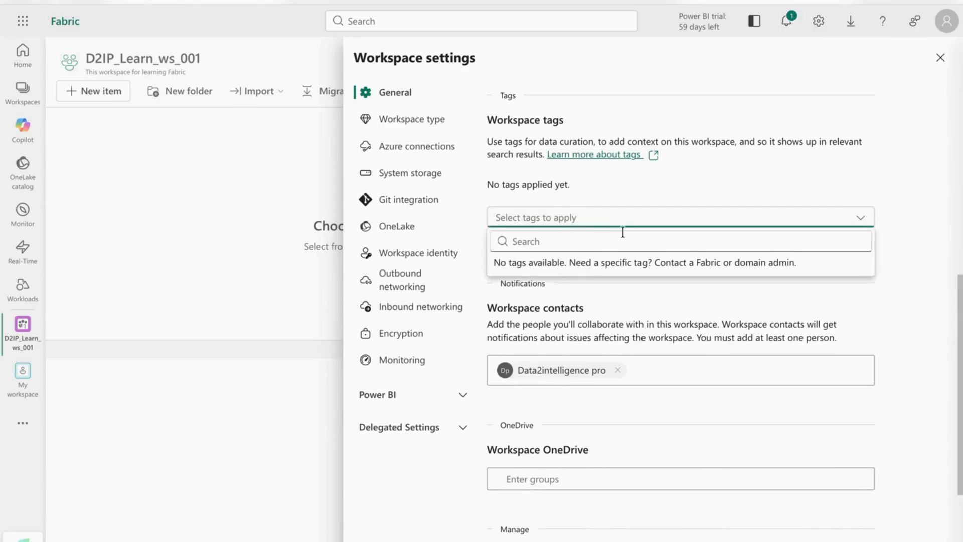
pyautogui.scroll(-3, 680, 242)
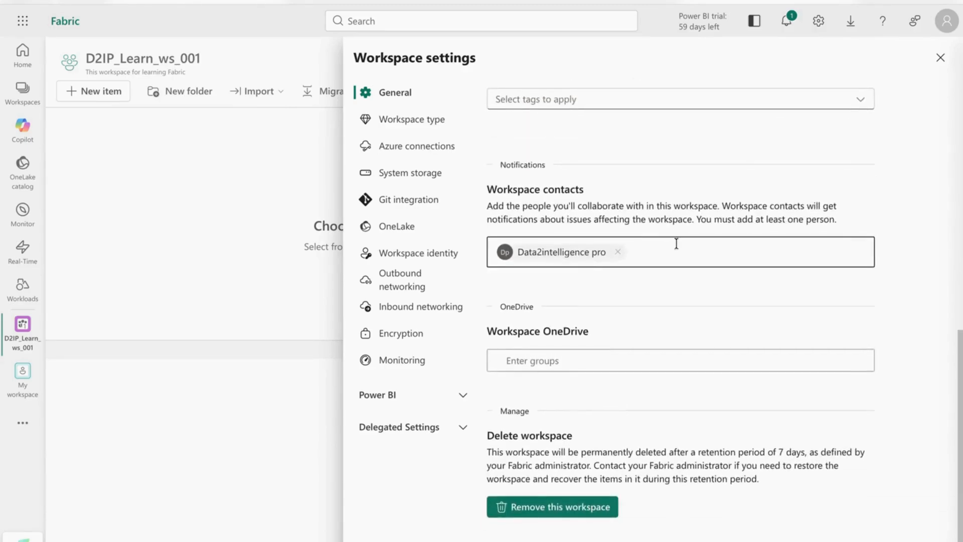
pyautogui.scroll(8, 625, 318)
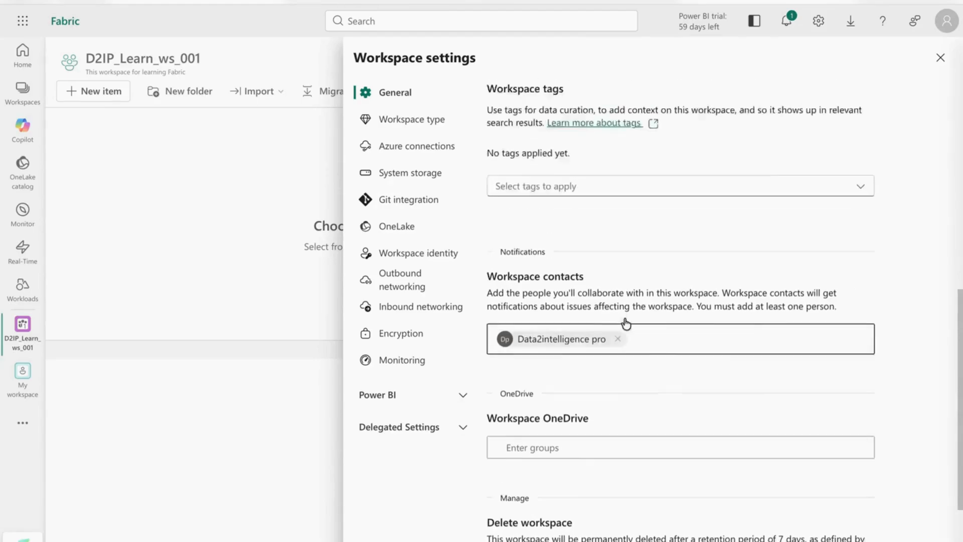
pyautogui.scroll(1, 509, 135)
# Step: Check the Power BI Pro workspace type options, Azure connections, and 0 MB system storage
pyautogui.click(409, 123)
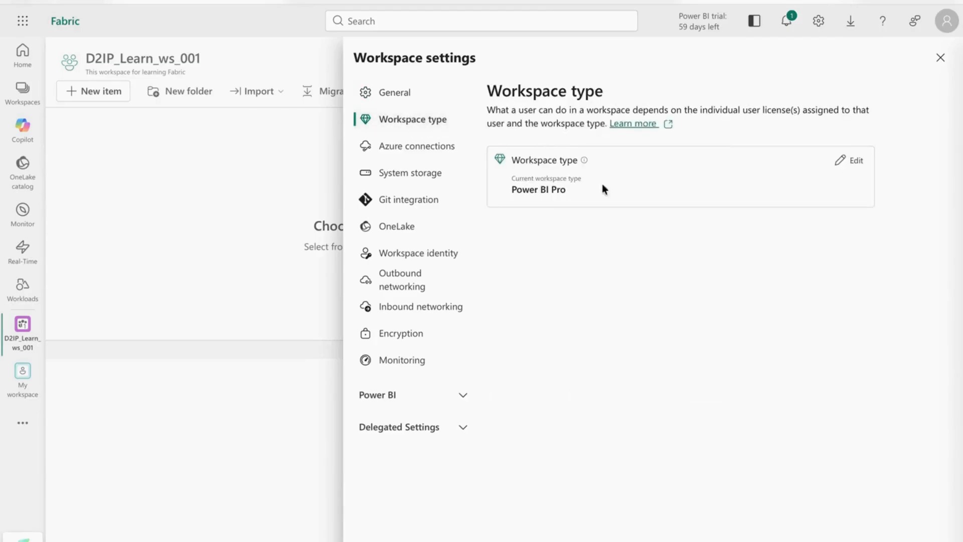
pyautogui.click(853, 160)
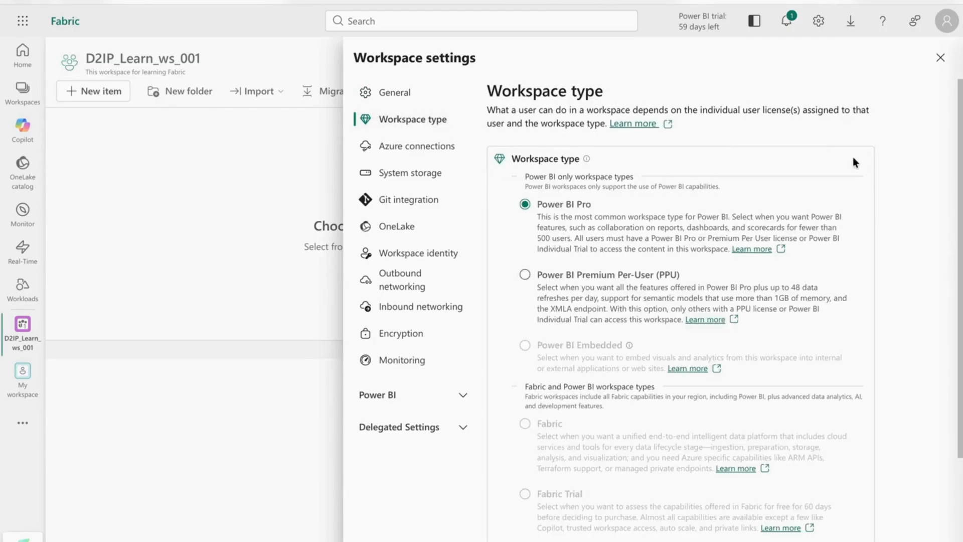
pyautogui.scroll(-2, 737, 267)
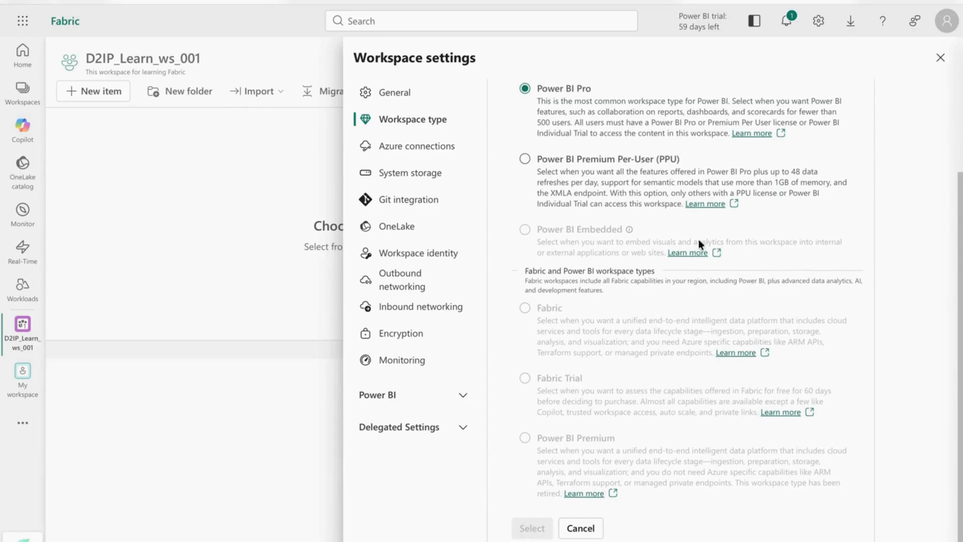
pyautogui.click(413, 147)
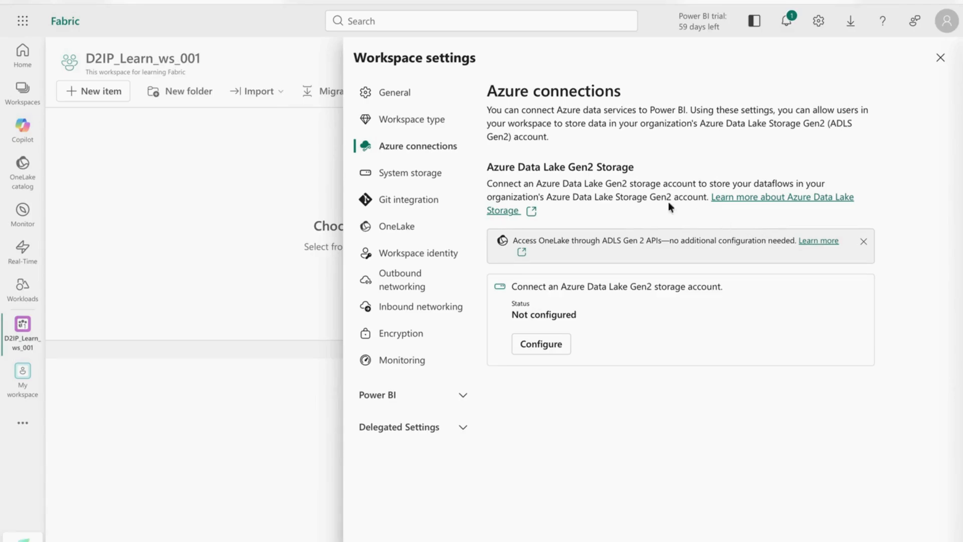
pyautogui.click(419, 173)
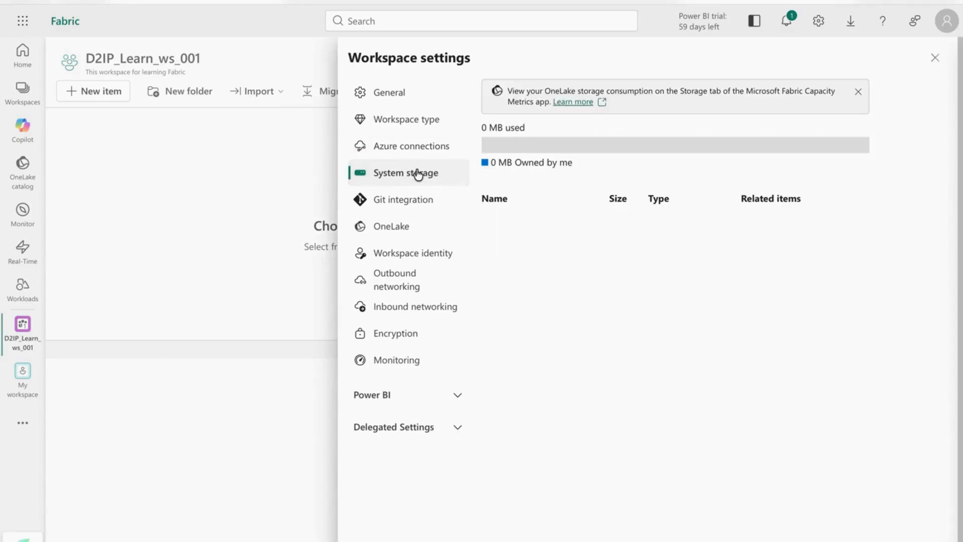
# Step: View the Git integration and OneLake settings, then create a workspace identity
pyautogui.click(415, 199)
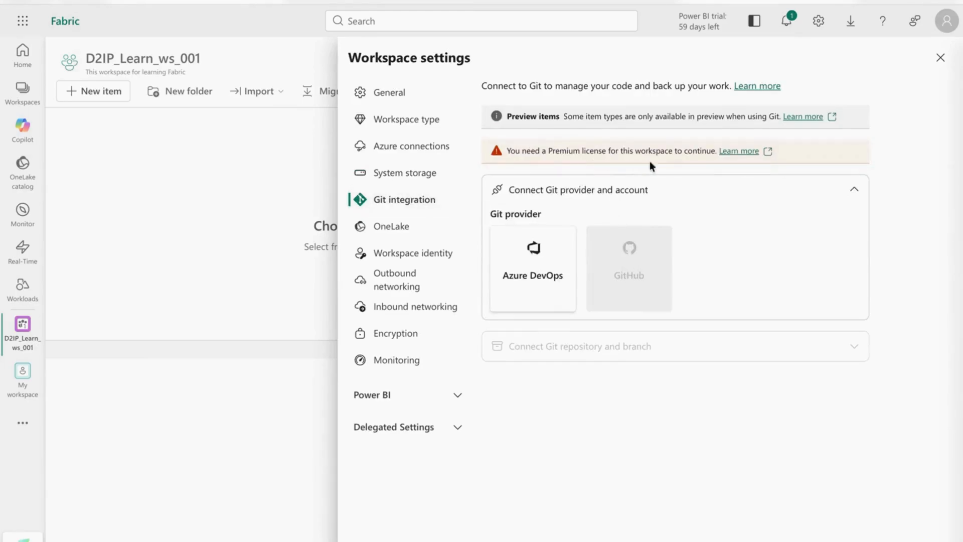
pyautogui.click(402, 226)
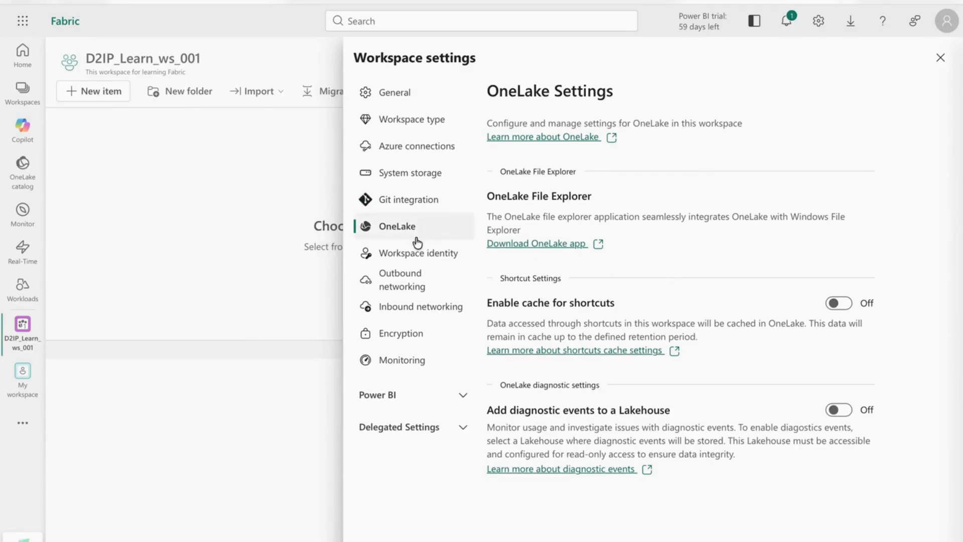
pyautogui.click(417, 255)
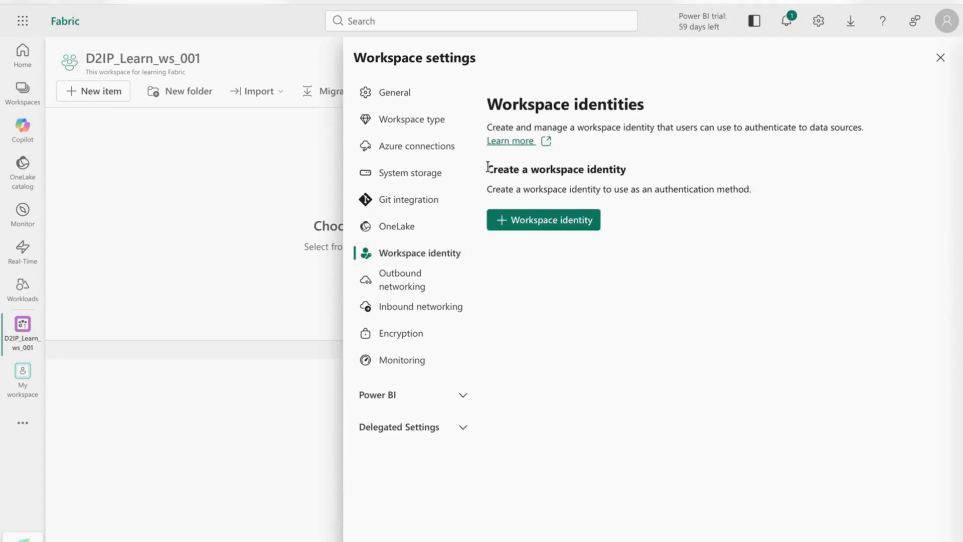
pyautogui.moveTo(508, 189); pyautogui.dragTo(665, 206)
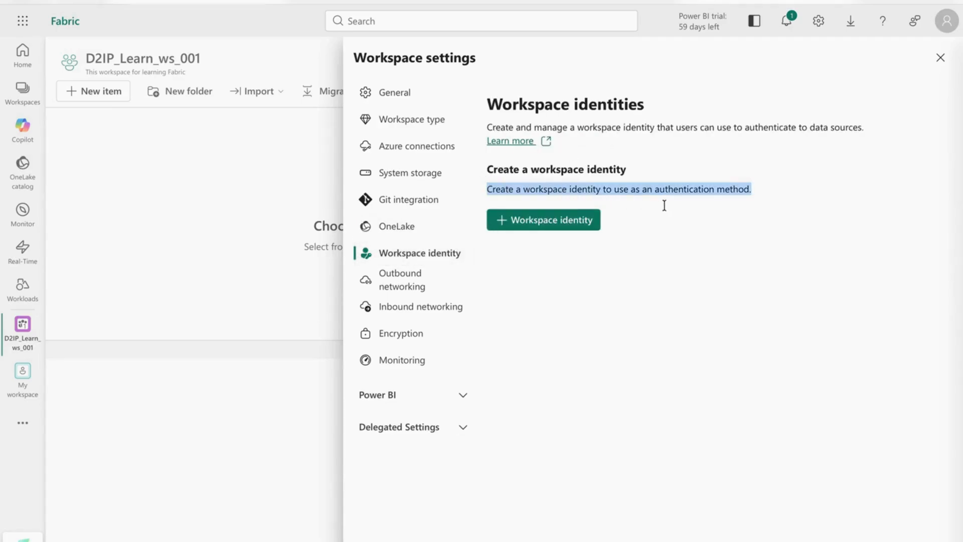
pyautogui.click(690, 230)
pyautogui.click(536, 219)
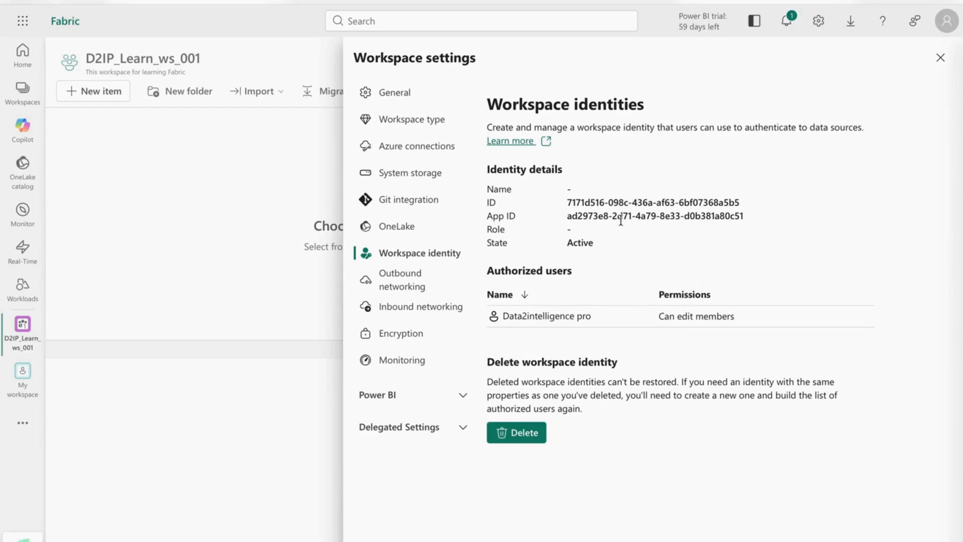
pyautogui.moveTo(564, 203); pyautogui.dragTo(748, 205)
pyautogui.click(723, 232)
# Step: Browse the outbound networking, inbound networking, encryption and monitoring settings pages
pyautogui.click(415, 282)
pyautogui.scroll(-4, 702, 279)
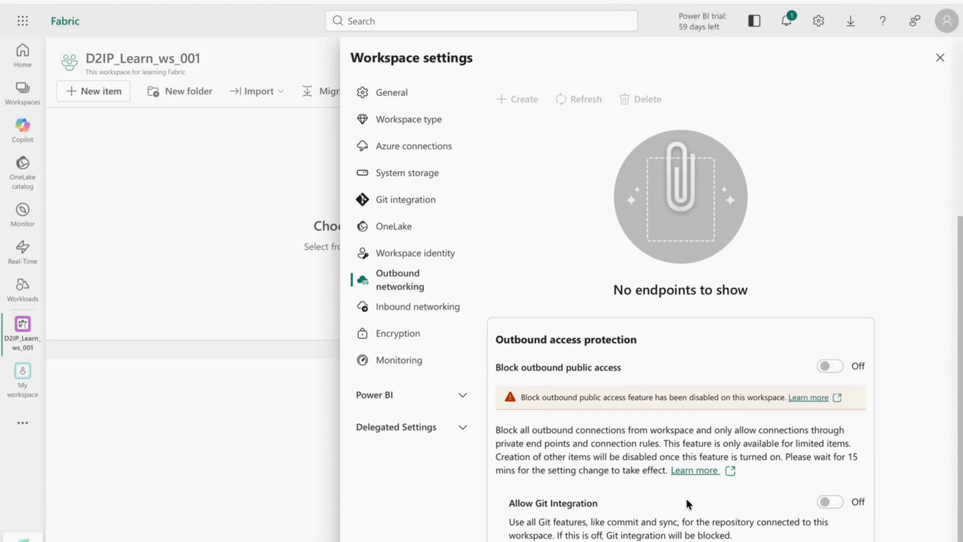
pyautogui.click(411, 308)
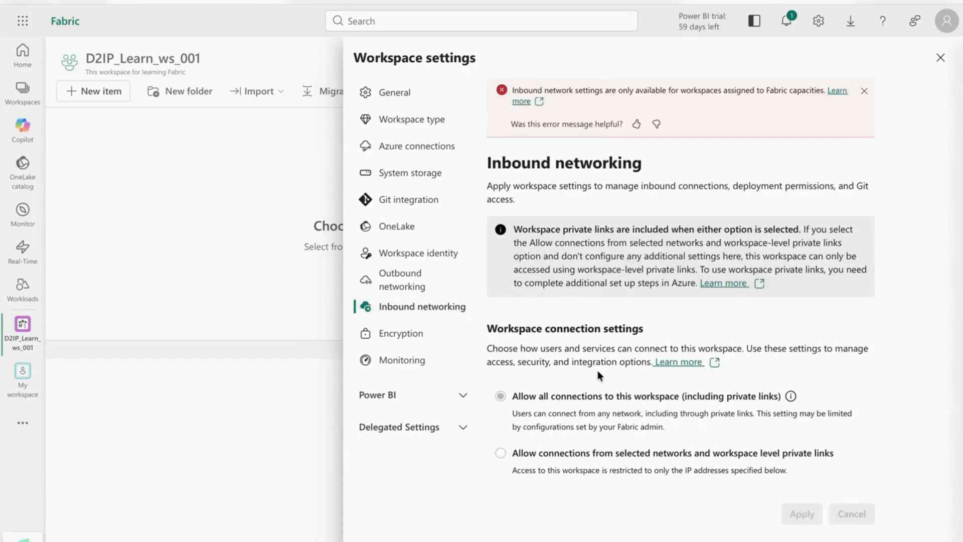
pyautogui.click(409, 341)
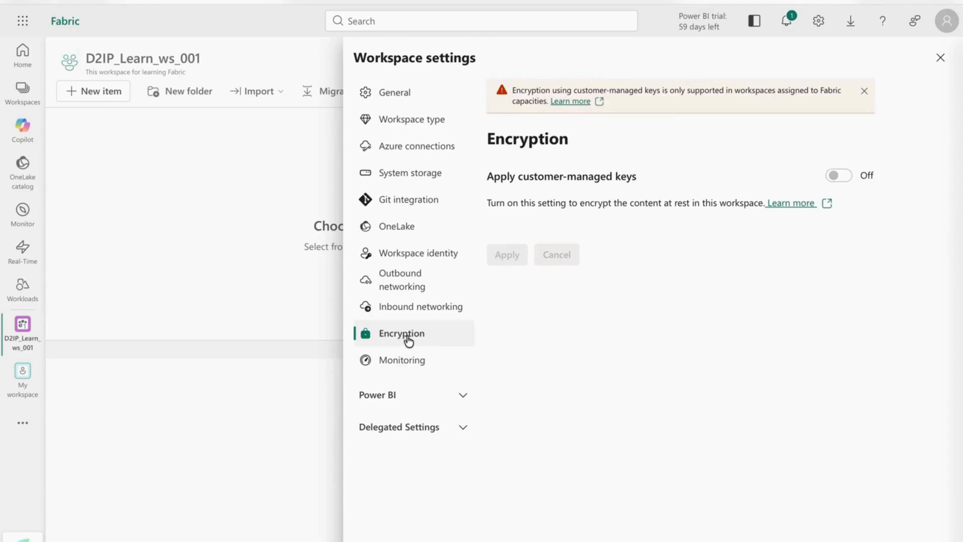
pyautogui.click(423, 360)
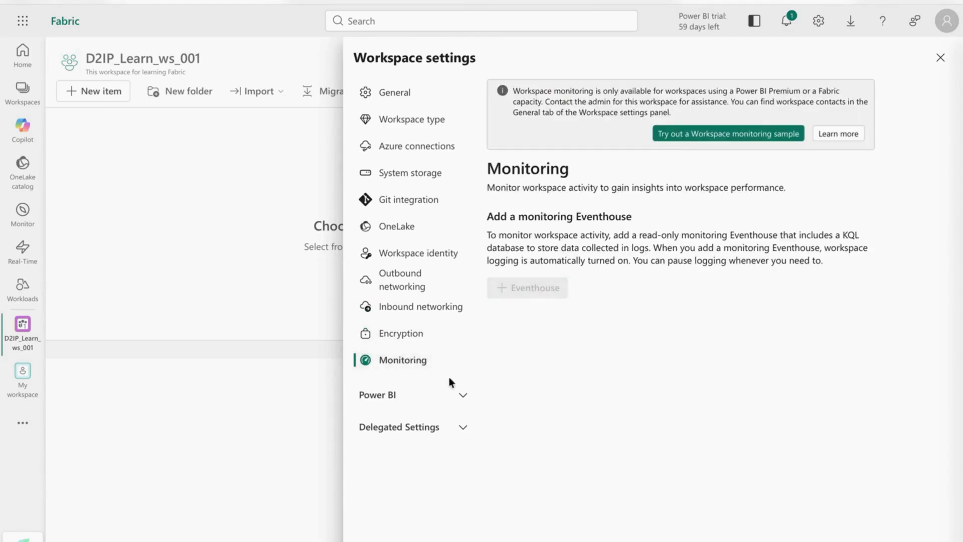
# Step: Browse the Power BI data connections, delegated OneLake and Copilot settings, then close workspace settings
pyautogui.click(419, 396)
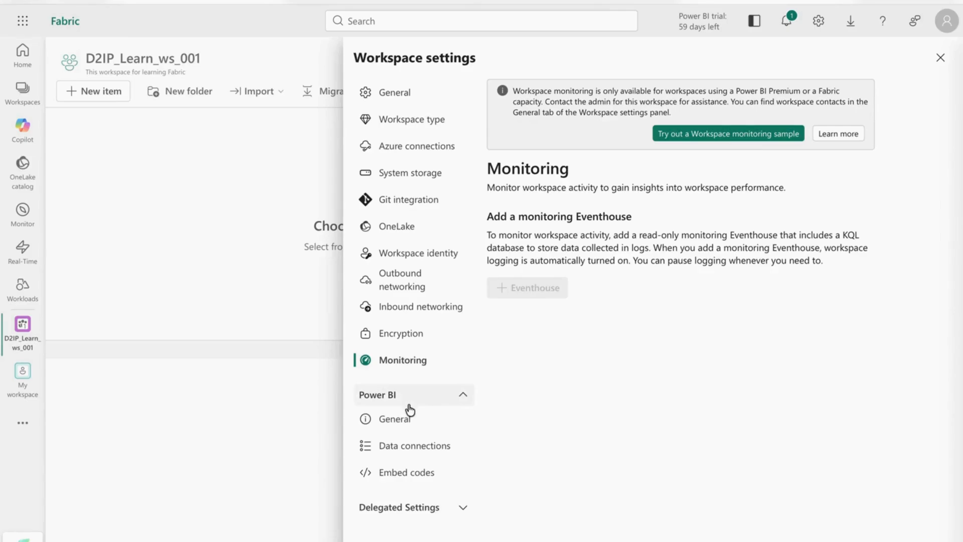
pyautogui.click(409, 450)
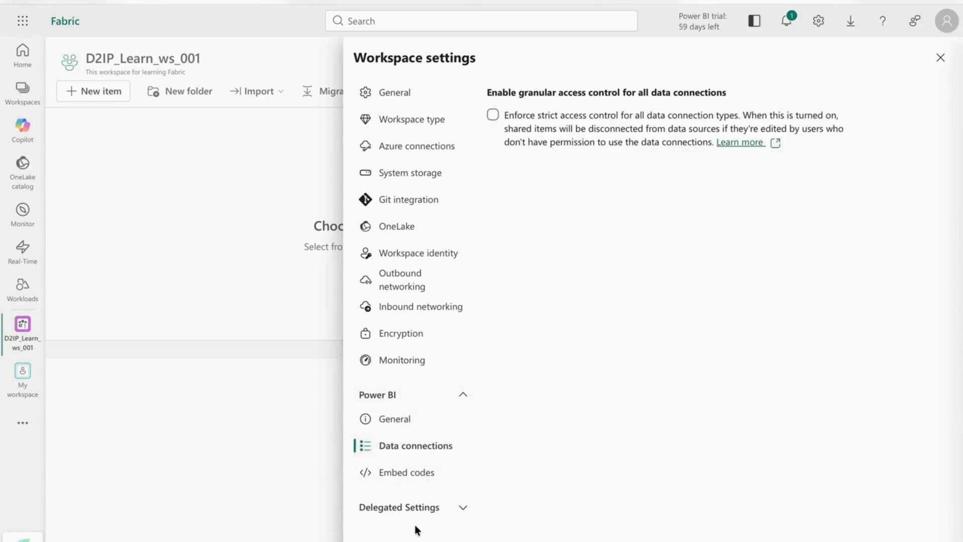
pyautogui.click(415, 507)
pyautogui.scroll(-1, 441, 481)
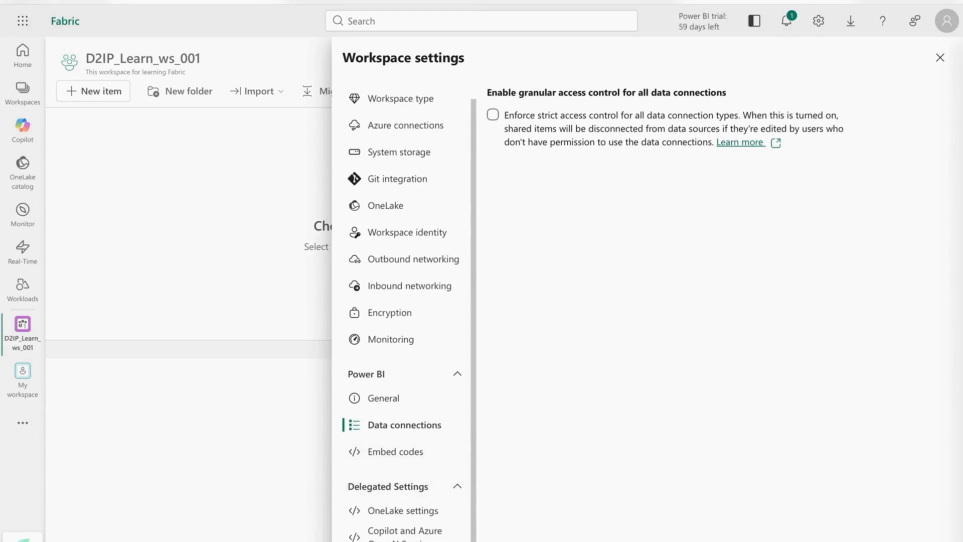
pyautogui.click(405, 512)
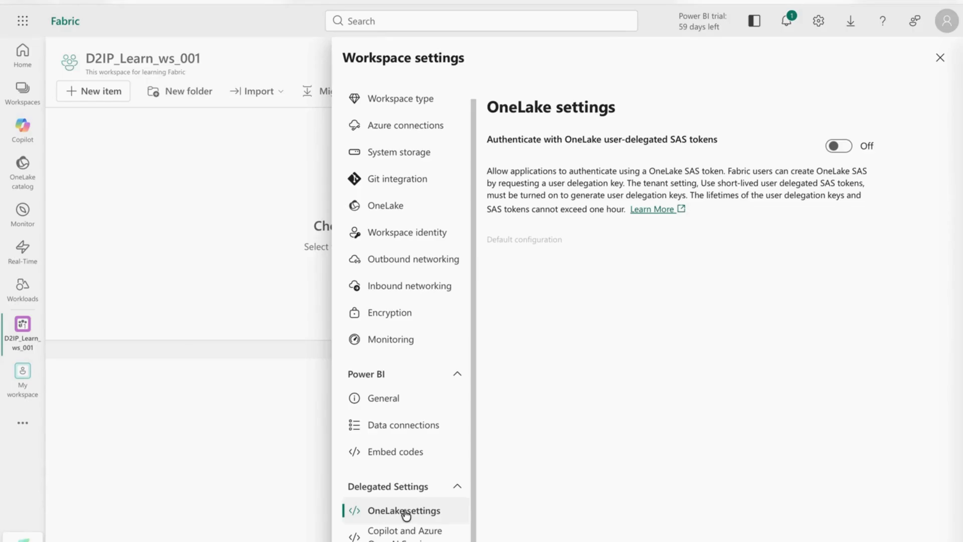
pyautogui.click(415, 436)
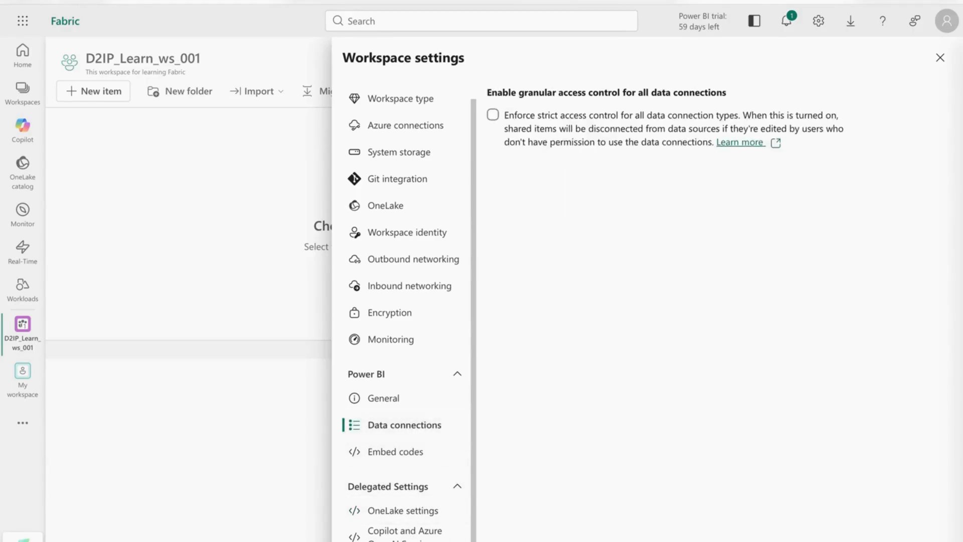
pyautogui.click(381, 532)
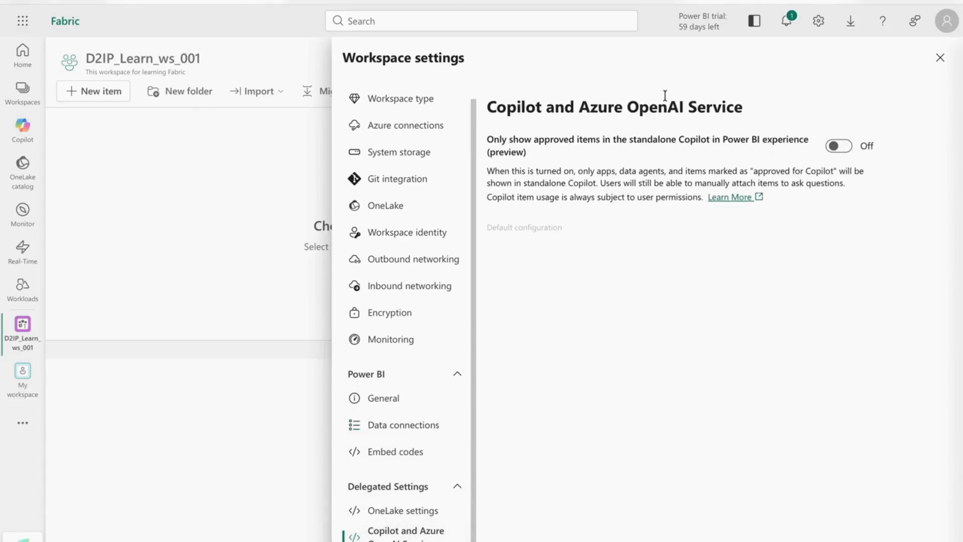
pyautogui.click(940, 59)
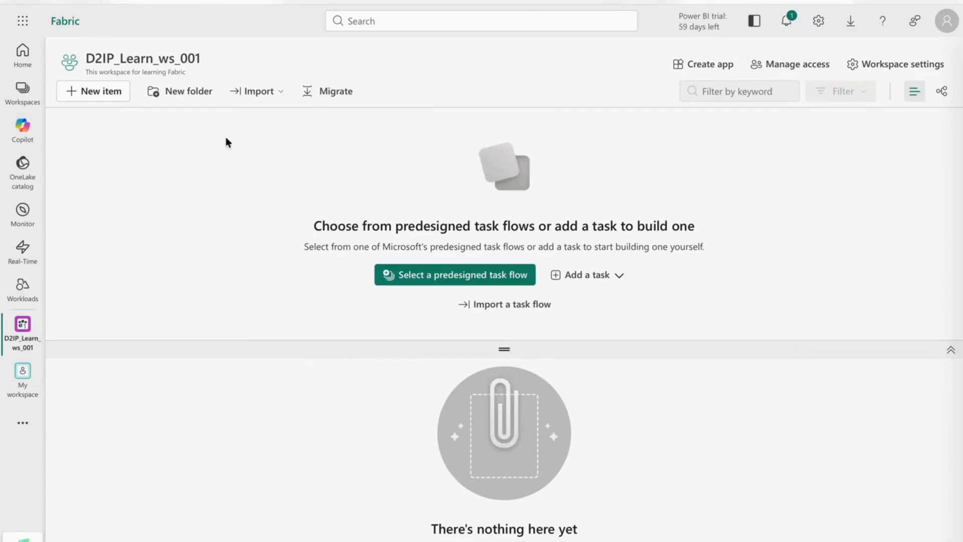
# Step: Create a folder named Fabric, then start a new Copy job item
pyautogui.click(187, 92)
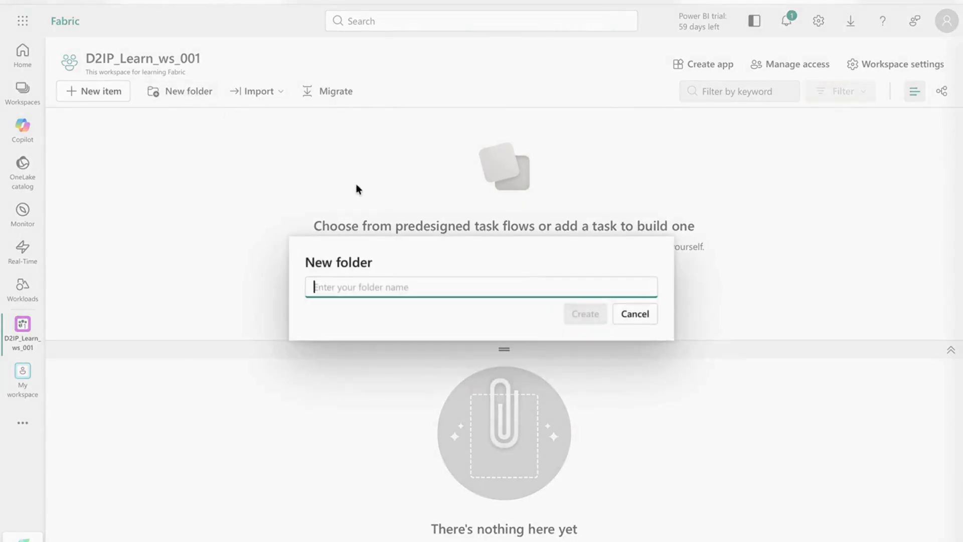
pyautogui.write('Fabric')
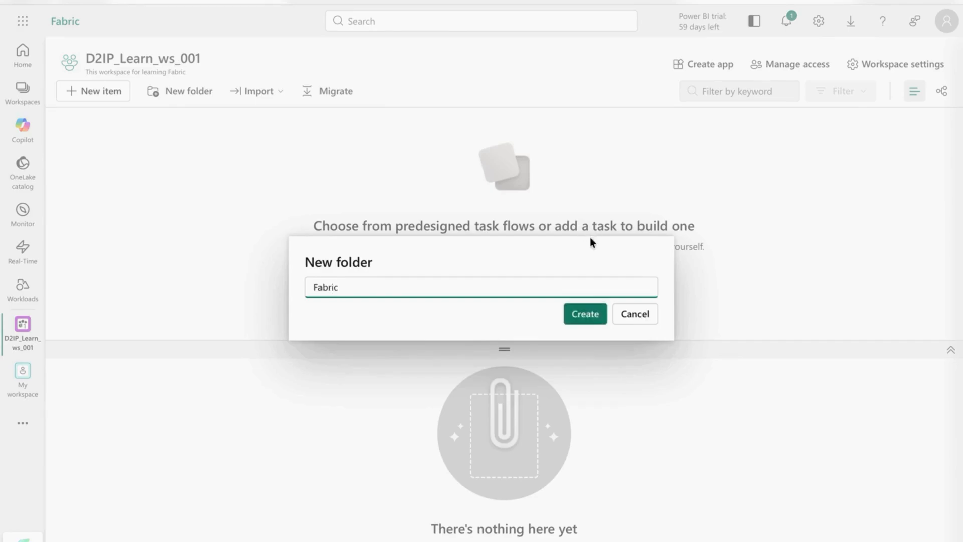
pyautogui.click(585, 315)
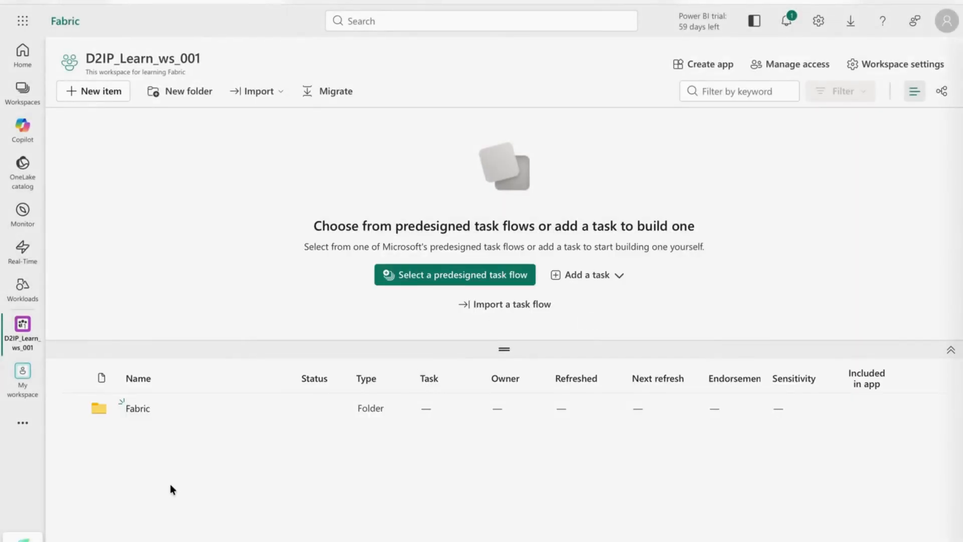
pyautogui.click(105, 100)
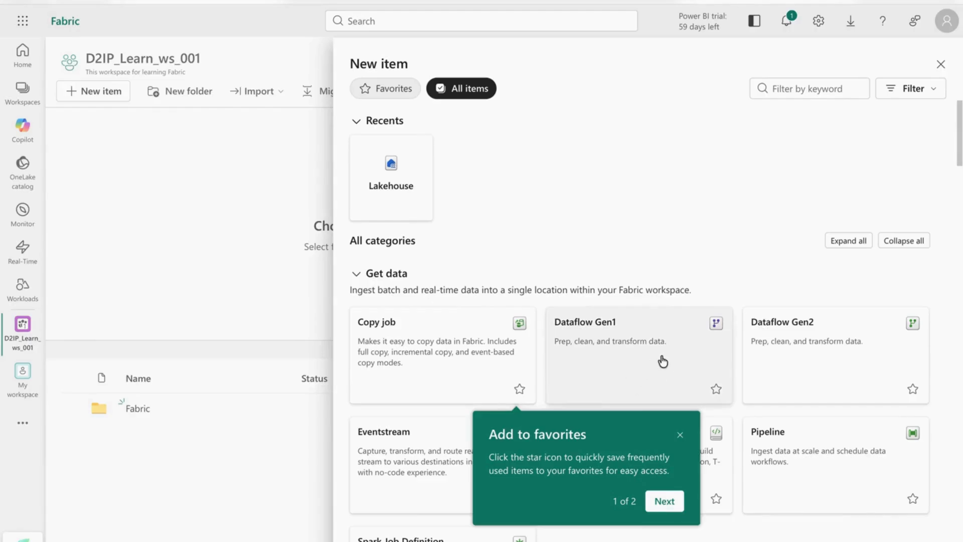
pyautogui.click(426, 362)
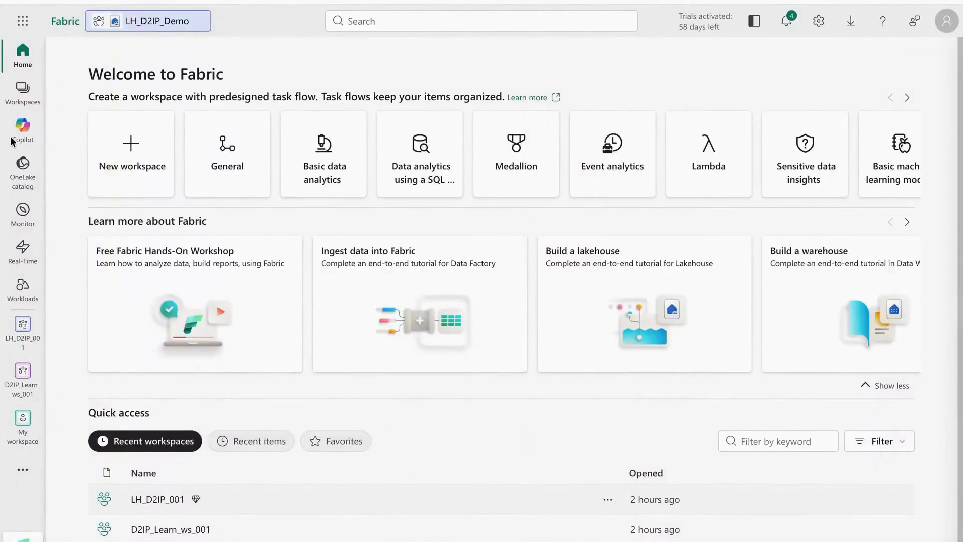
# Step: Switch to the D2IP_Learn_ws_001 workspace and open its Fabric folder
pyautogui.click(22, 93)
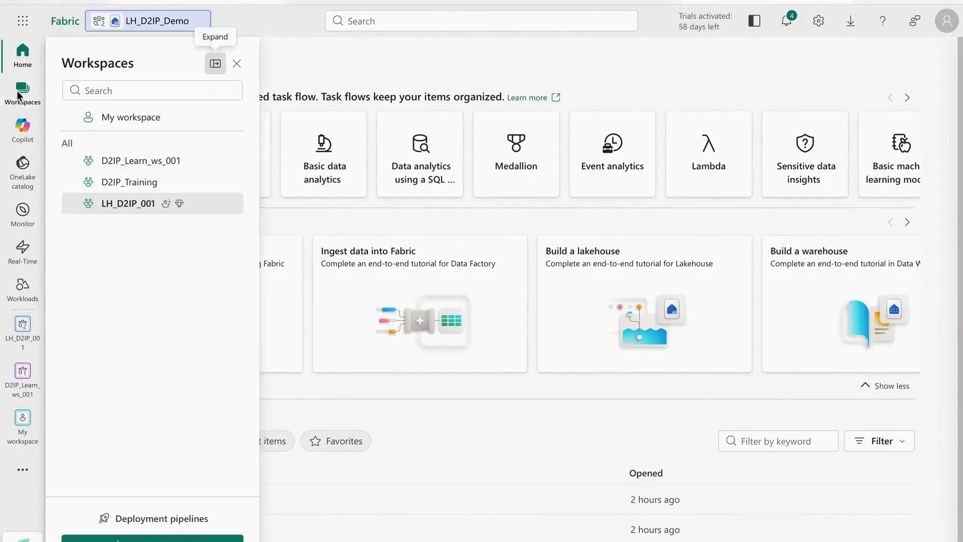
pyautogui.click(141, 206)
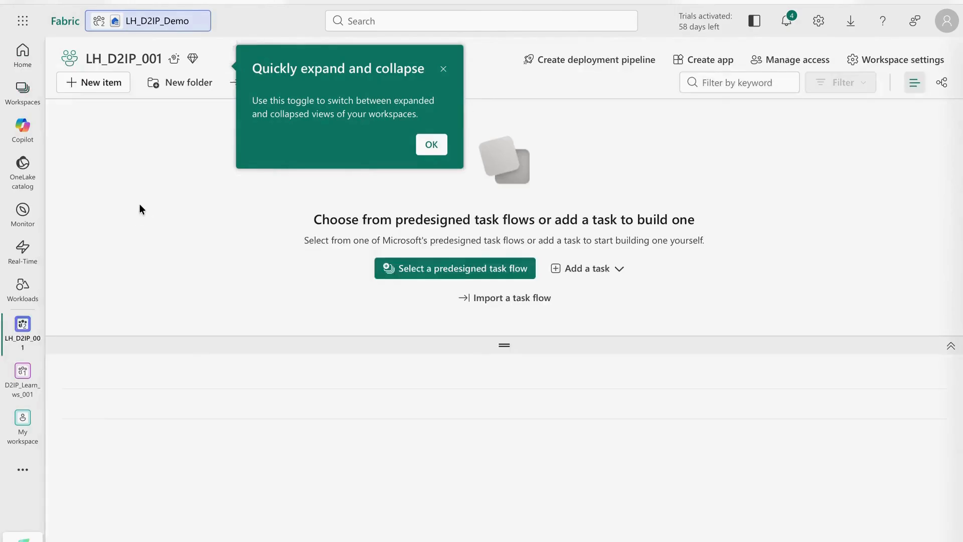
pyautogui.click(22, 93)
pyautogui.click(131, 162)
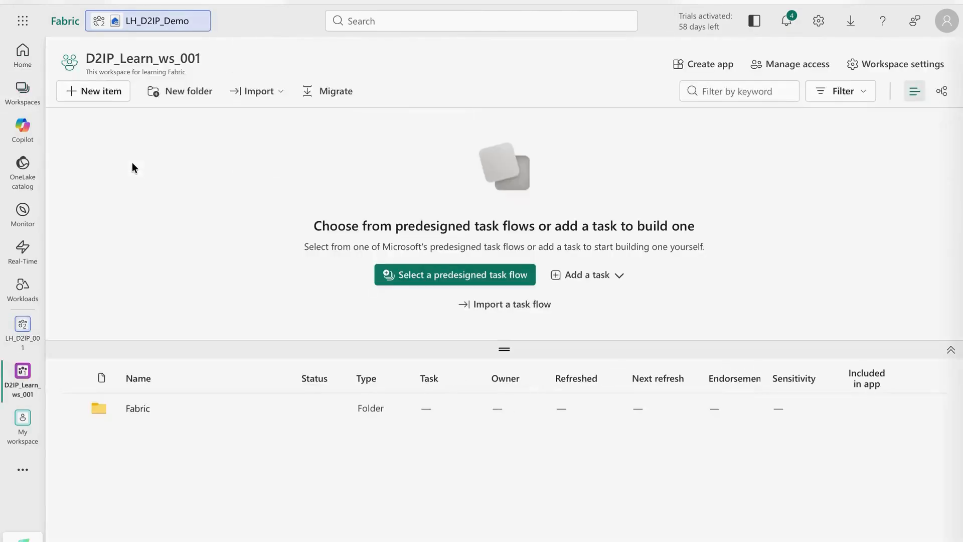
pyautogui.click(140, 409)
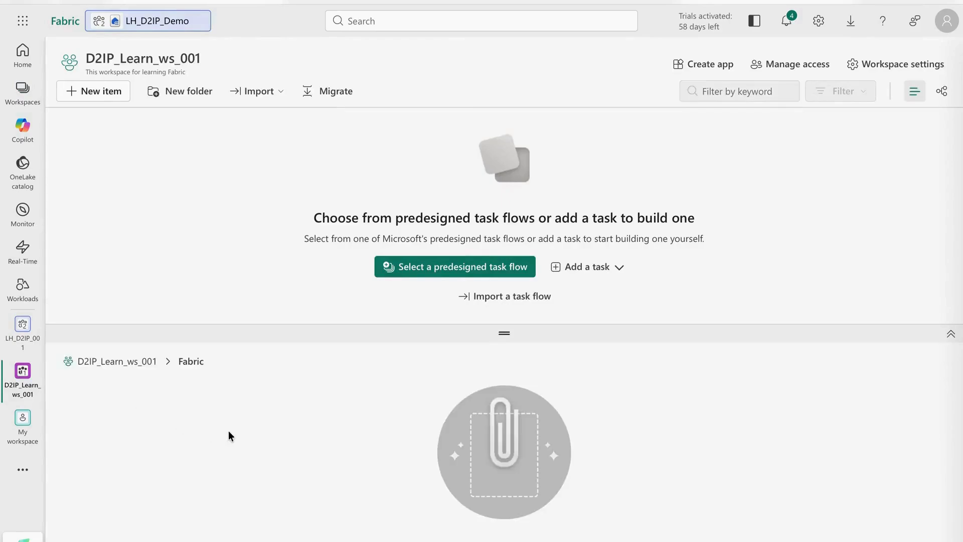
# Step: Start a new Lakehouse and create the trial workspace LH_Training for it
pyautogui.click(104, 93)
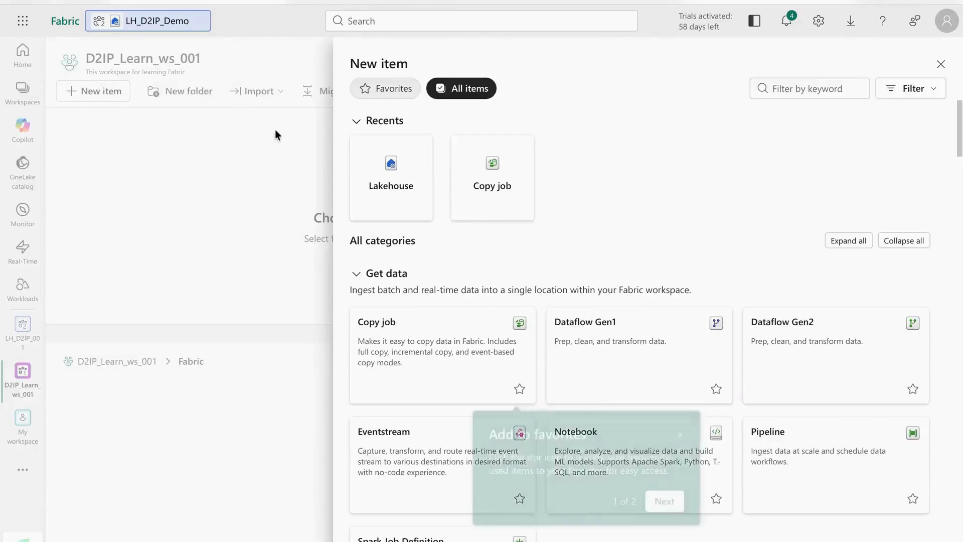
pyautogui.click(393, 176)
pyautogui.click(409, 326)
pyautogui.write('LH_')
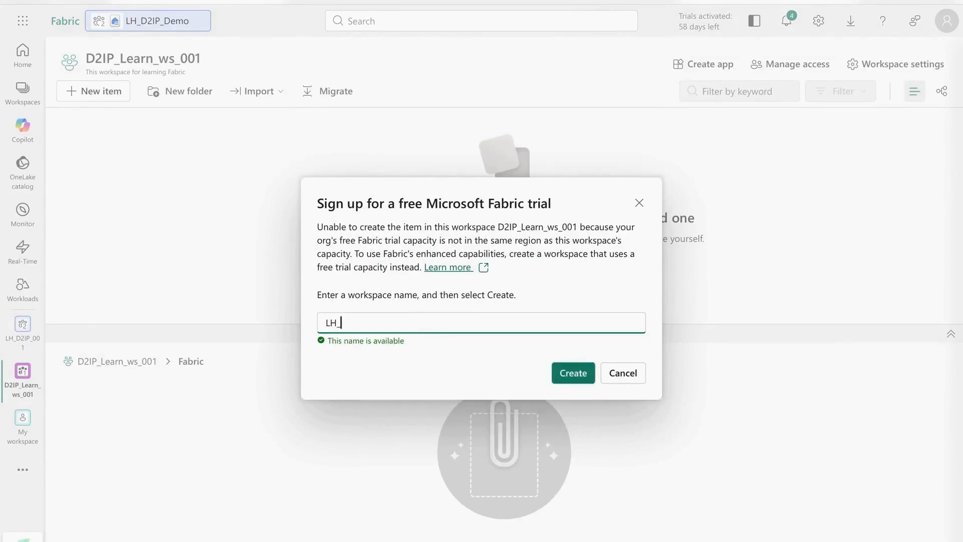
pyautogui.write('Training')
pyautogui.click(585, 372)
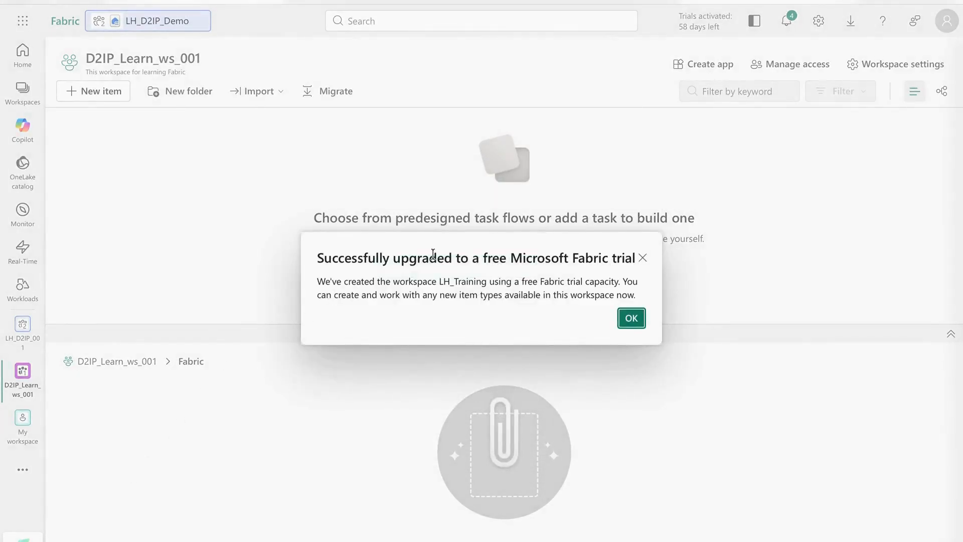
pyautogui.click(631, 318)
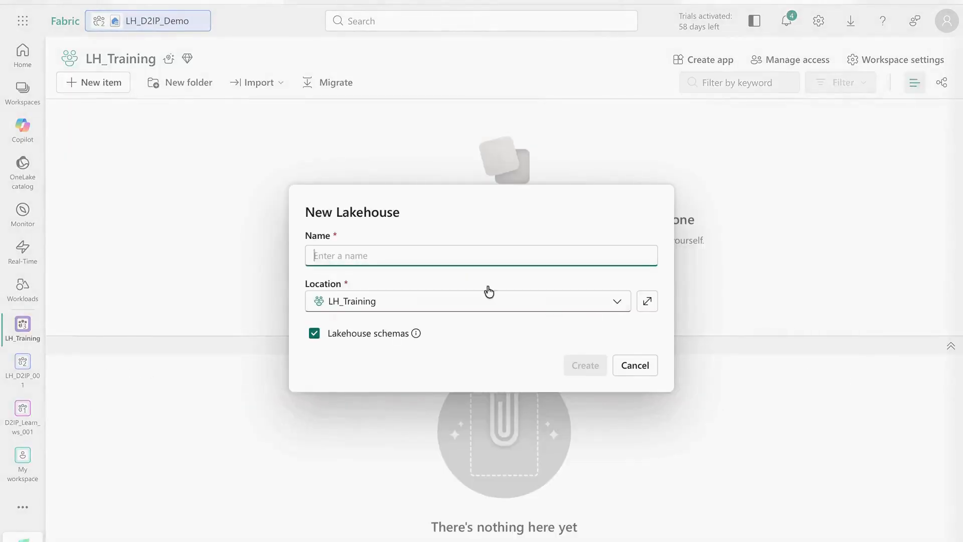
# Step: Name the lakehouse LH_Training, turn off Lakehouse schemas, and create it
pyautogui.write('LH_Training')
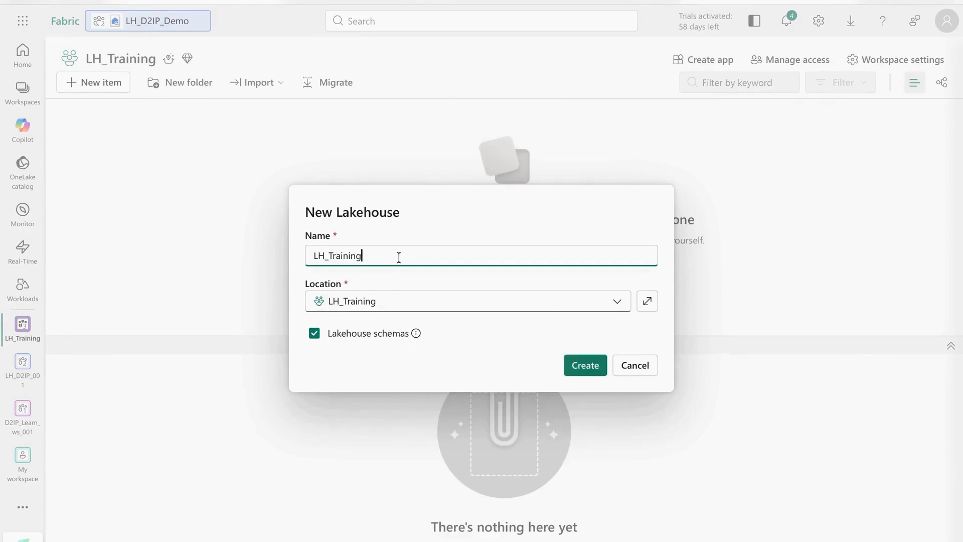
pyautogui.moveTo(417, 335)
pyautogui.click(314, 334)
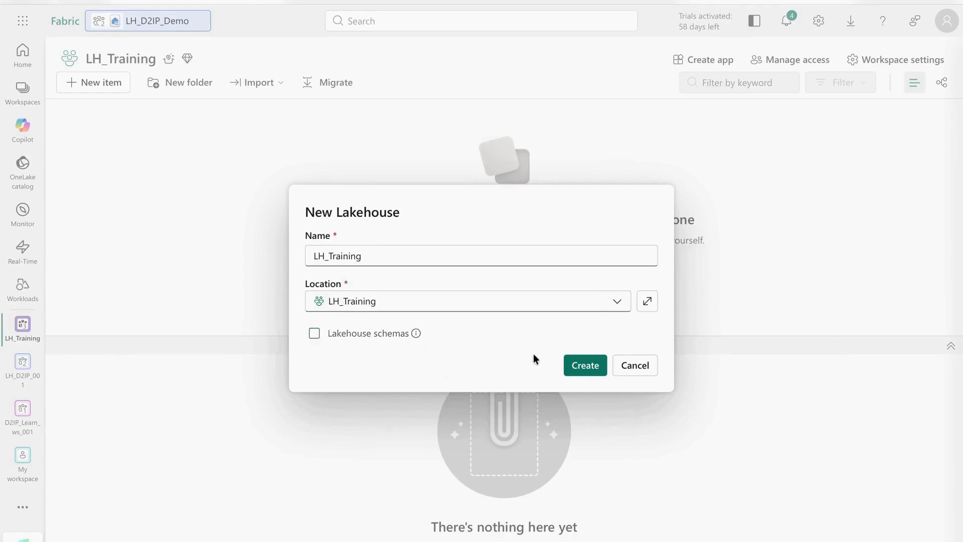
pyautogui.click(590, 367)
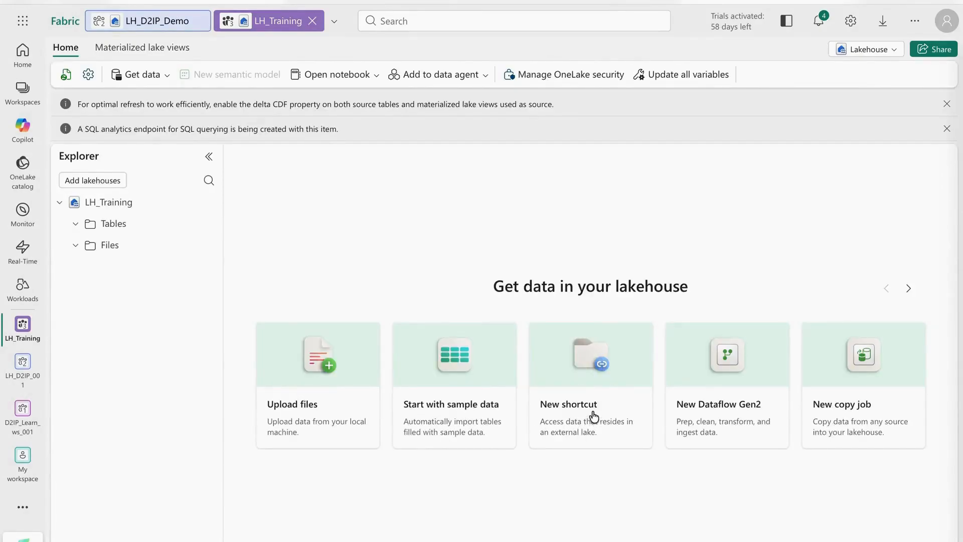
pyautogui.click(906, 289)
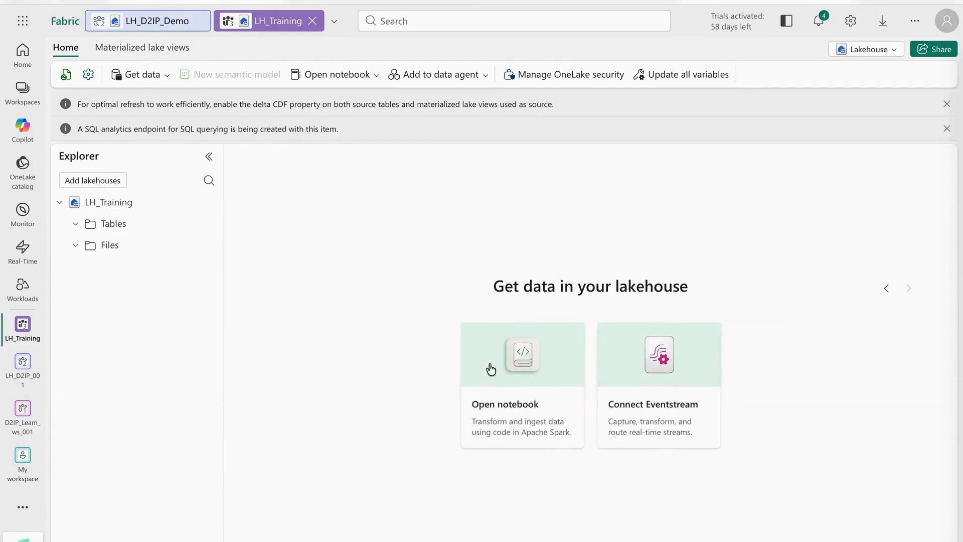
pyautogui.click(887, 291)
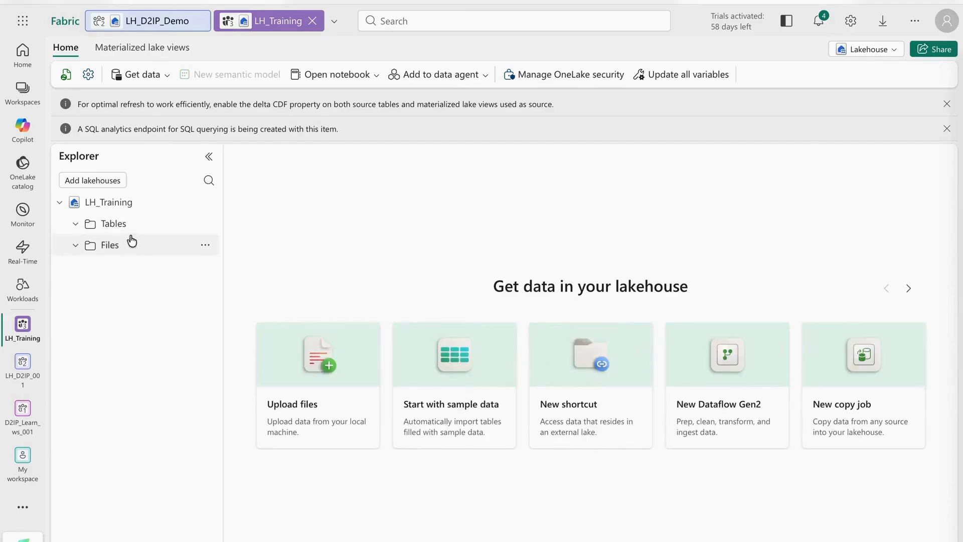
pyautogui.click(76, 224)
pyautogui.click(205, 224)
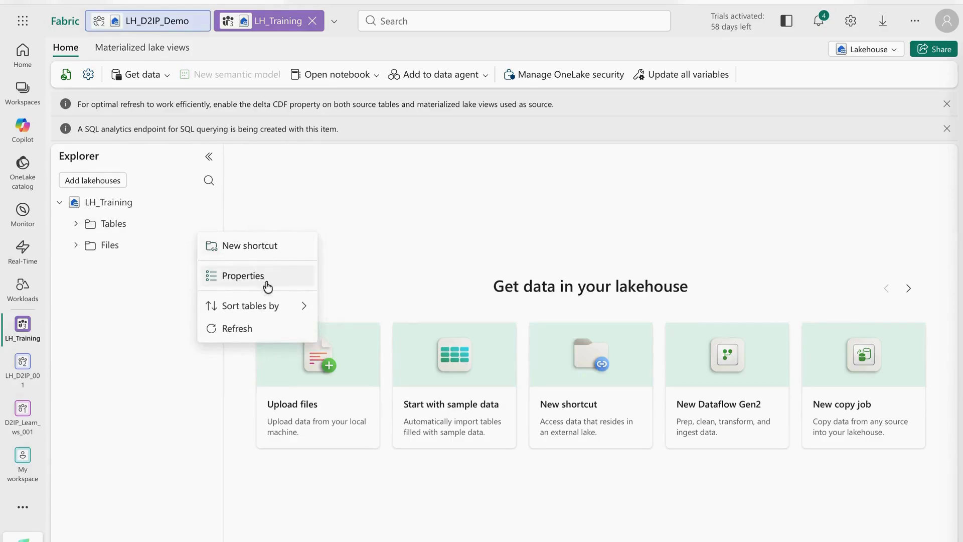
pyautogui.click(241, 276)
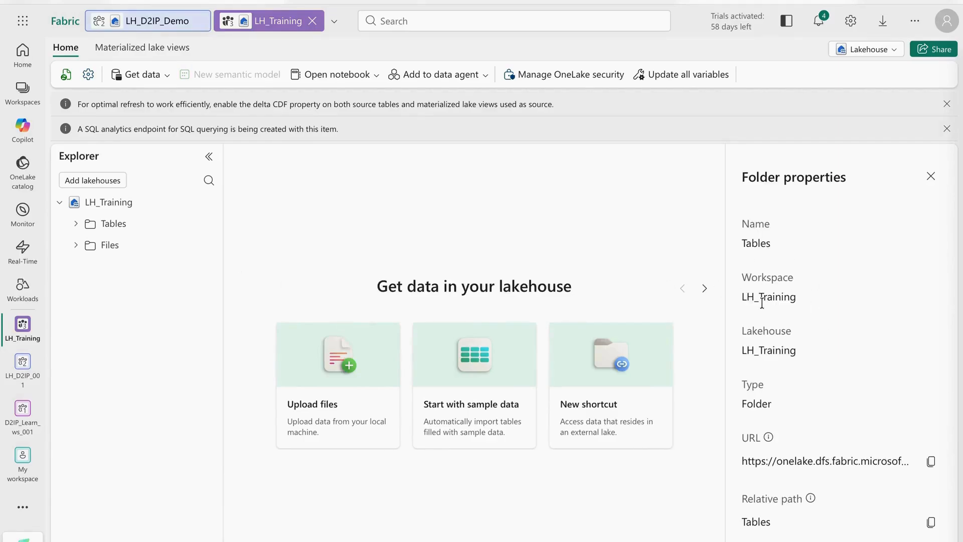
pyautogui.scroll(-2, 782, 349)
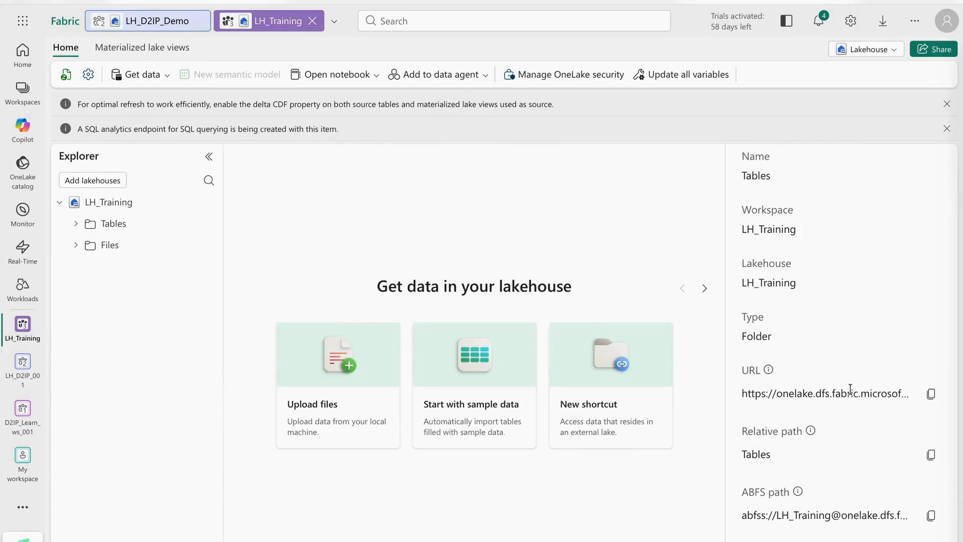
pyautogui.scroll(-3, 850, 392)
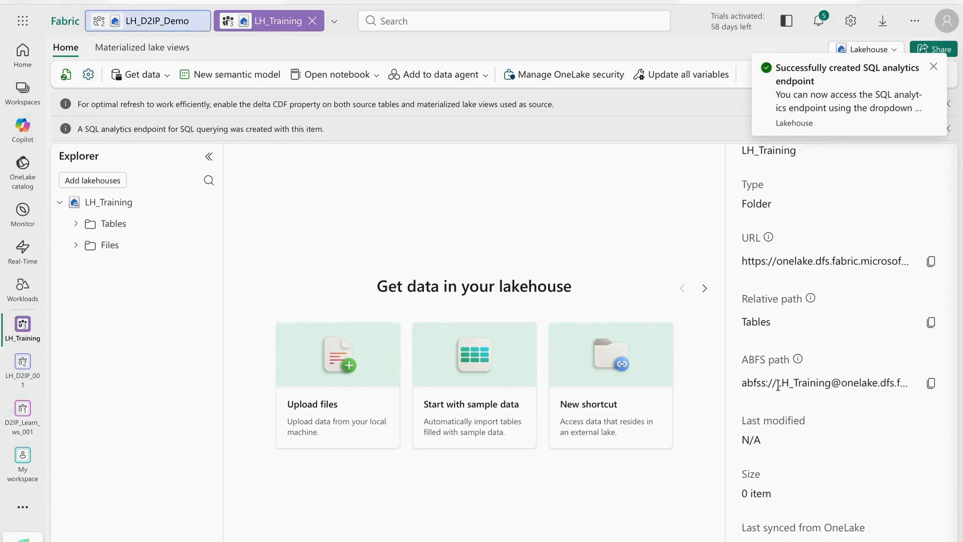
pyautogui.scroll(5, 778, 386)
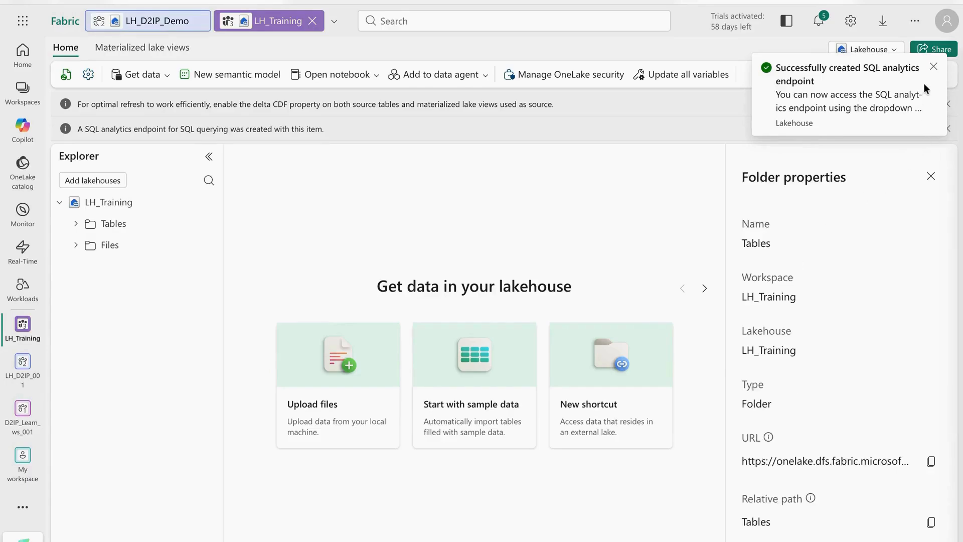
pyautogui.click(931, 176)
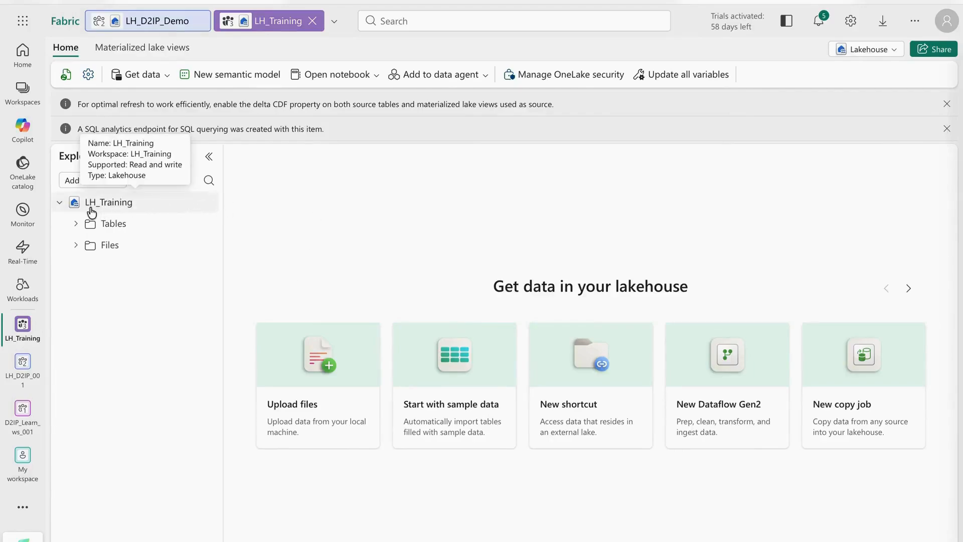
# Step: Check the view switcher, Get data, notebook and data agent menus, then open lakehouse settings
pyautogui.click(880, 50)
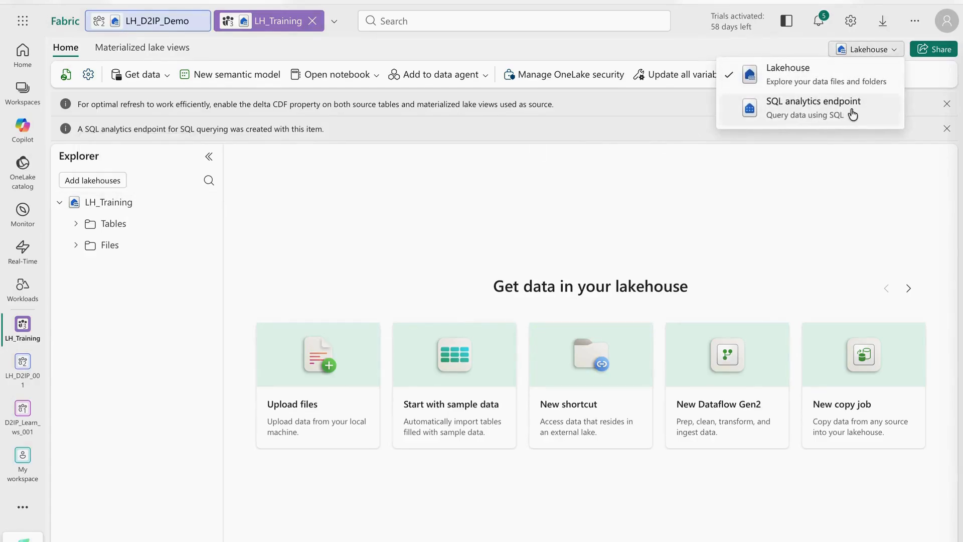
pyautogui.click(406, 173)
pyautogui.click(167, 78)
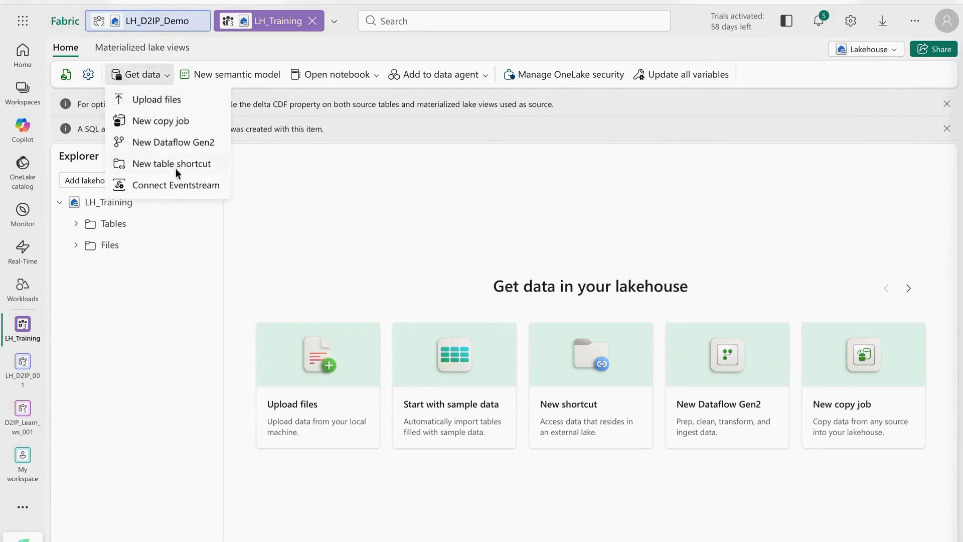
pyautogui.click(377, 76)
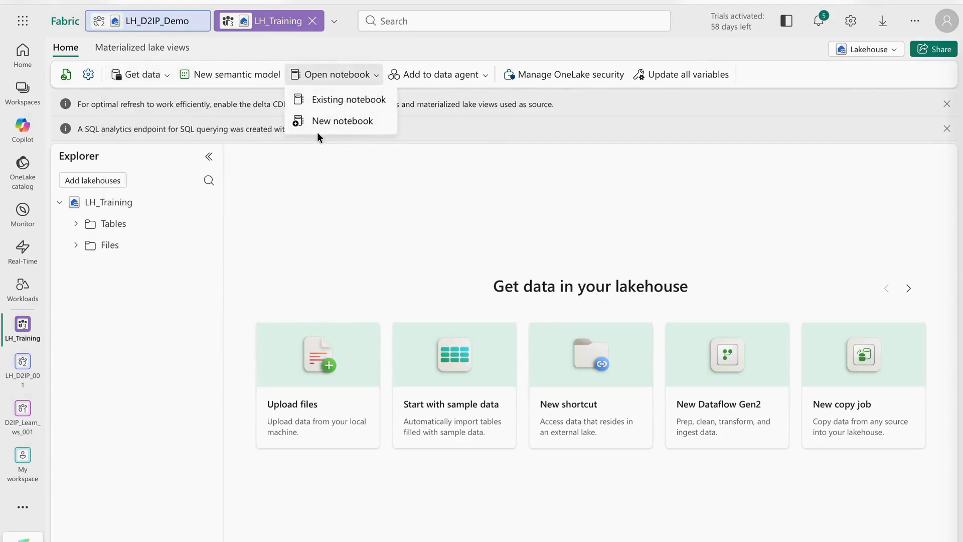
pyautogui.click(480, 77)
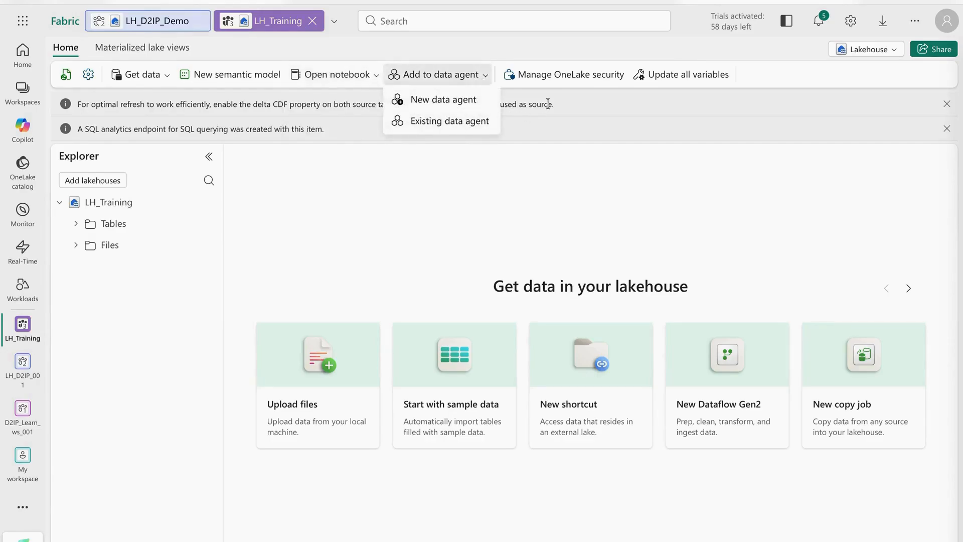
pyautogui.click(363, 198)
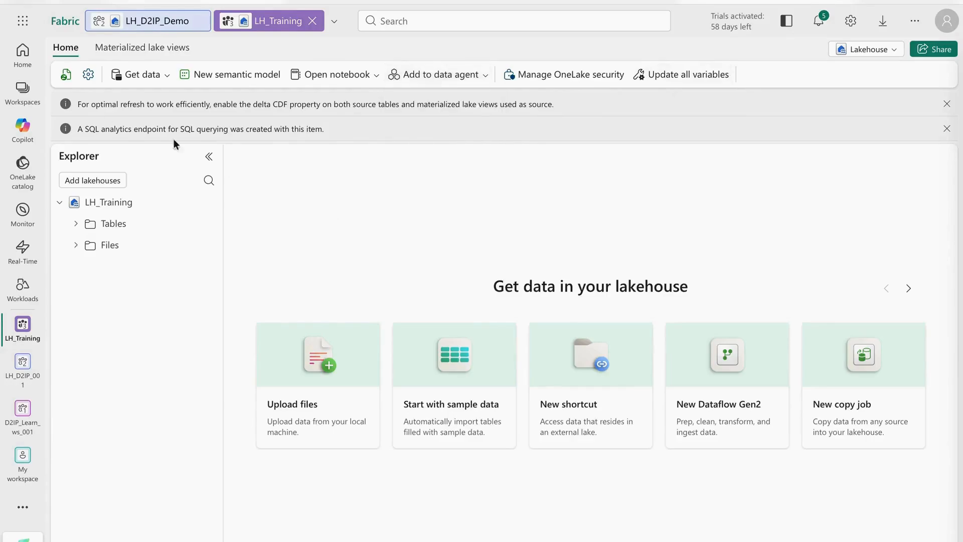
pyautogui.click(90, 75)
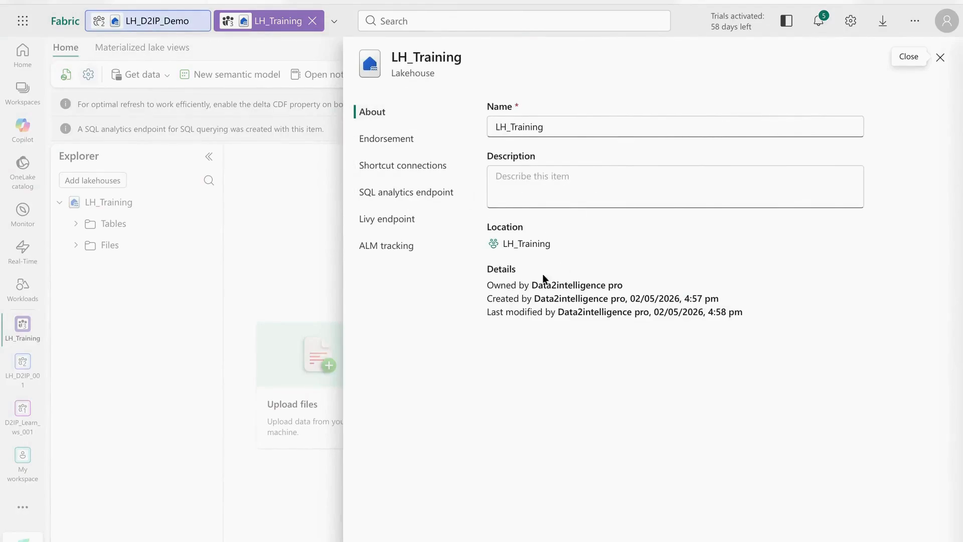
# Step: Step through Endorsement, Shortcut connections, SQL endpoint, Livy endpoint and ALM tracking, then close settings
pyautogui.click(399, 146)
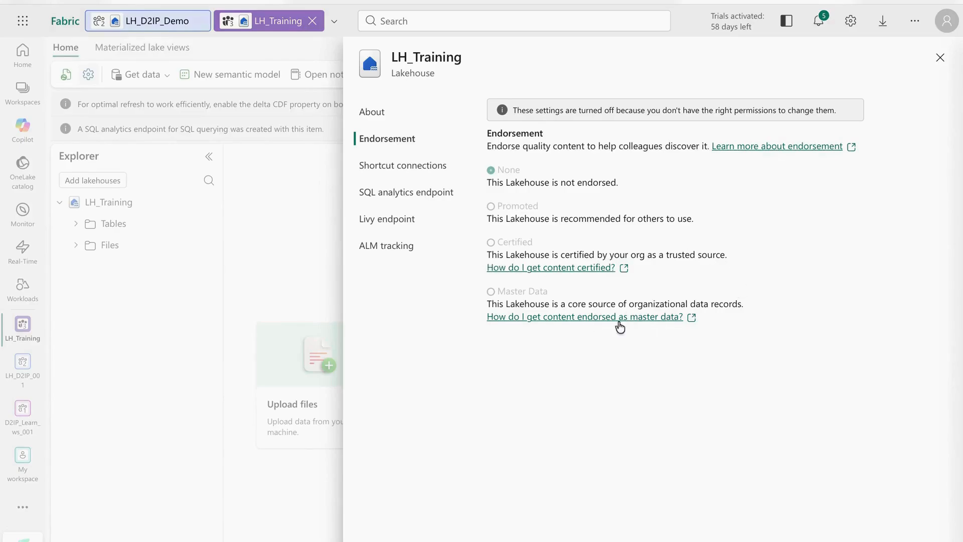
pyautogui.click(408, 168)
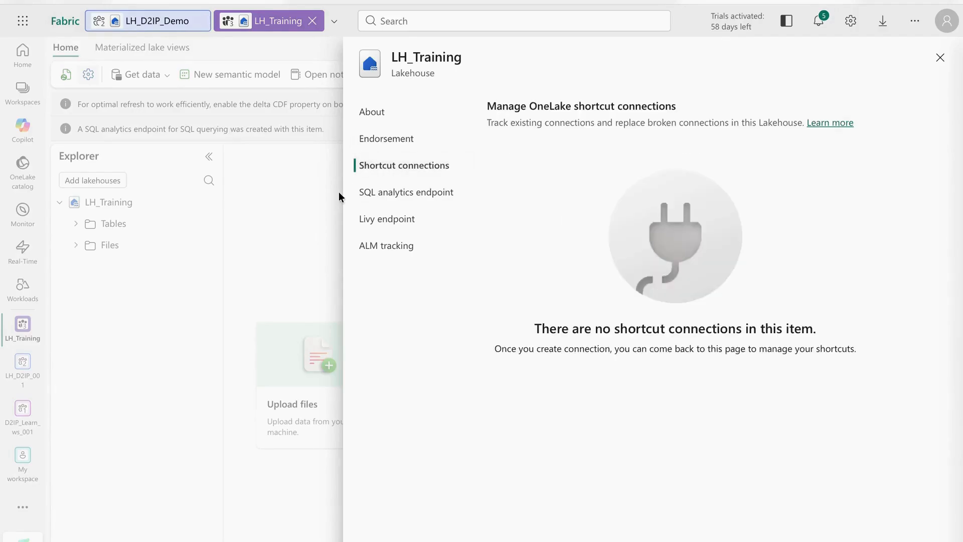
pyautogui.click(430, 197)
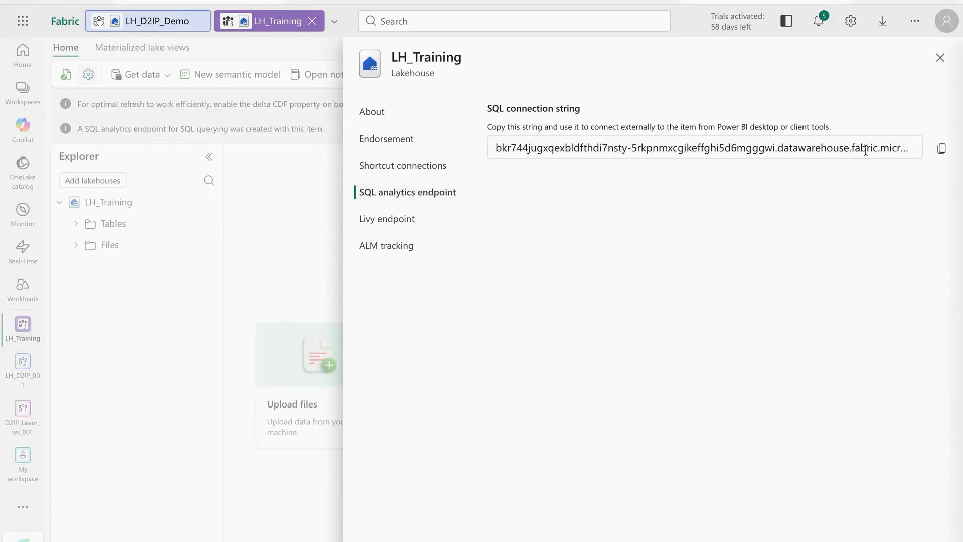
pyautogui.click(395, 228)
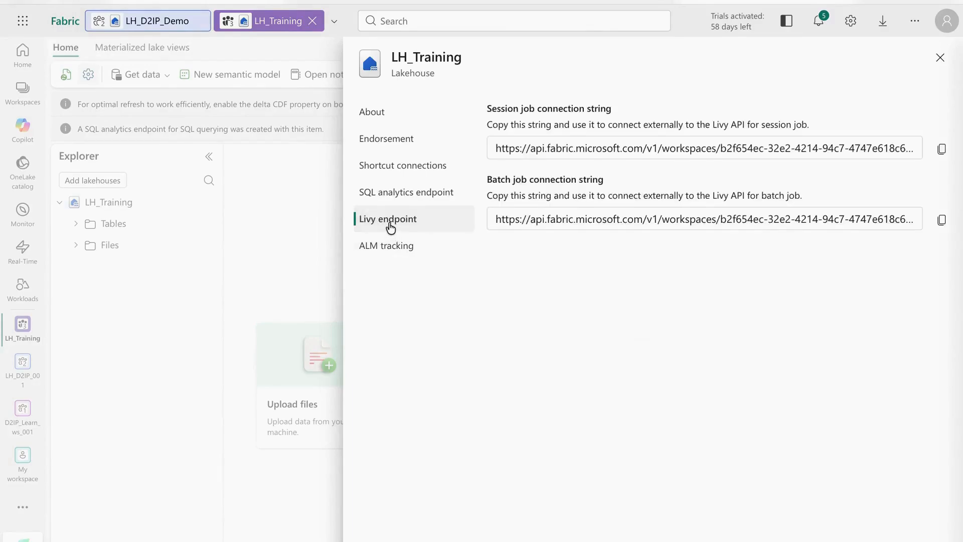
pyautogui.click(398, 247)
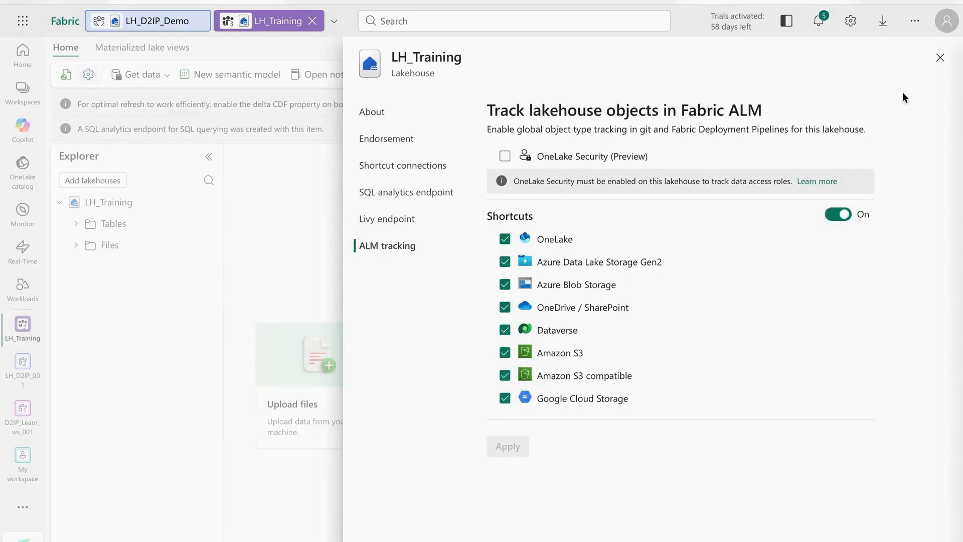
pyautogui.click(940, 58)
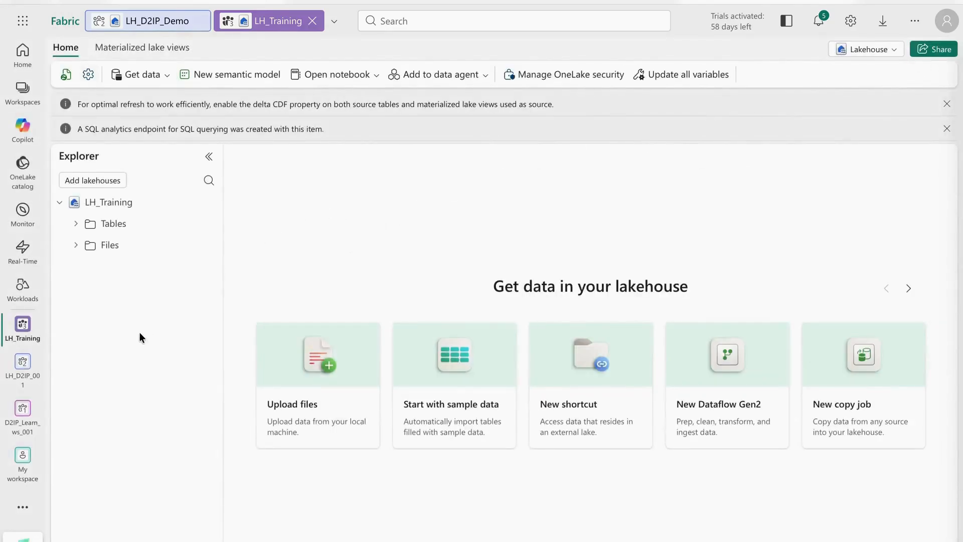
# Step: Dismiss the unsupported Materialized lake views message, then open the LH_Training SQL analytics endpoint from the Lakehouse dropdown
pyautogui.click(145, 40)
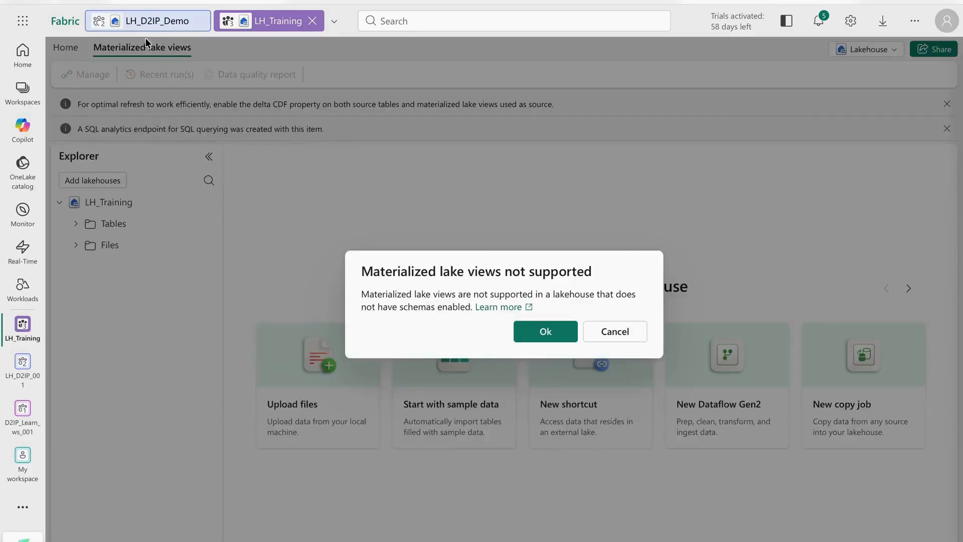
pyautogui.click(617, 336)
pyautogui.click(60, 54)
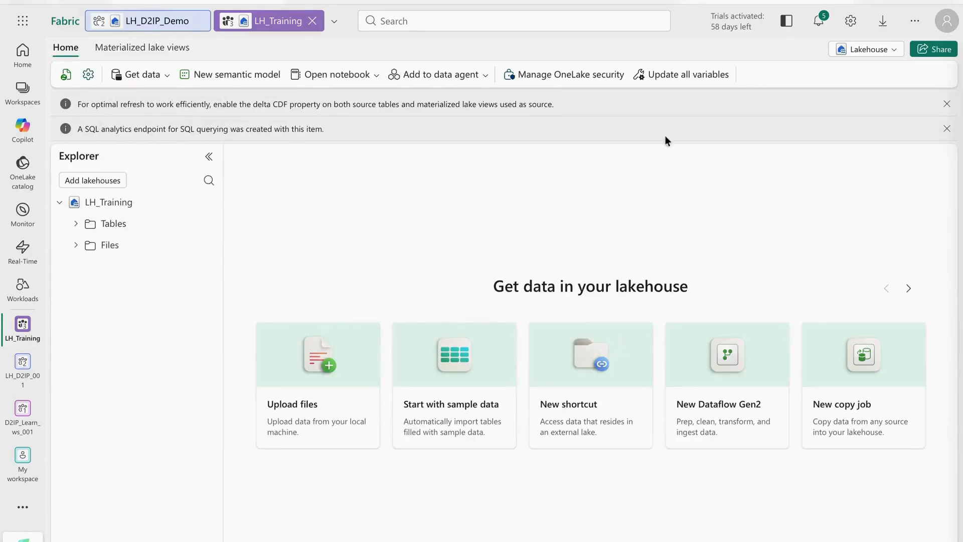
pyautogui.click(878, 55)
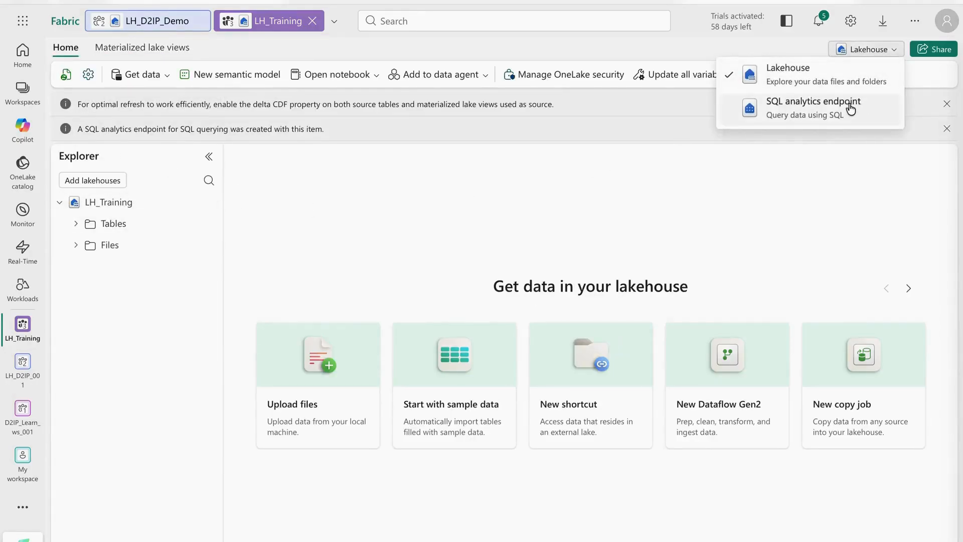
pyautogui.click(848, 103)
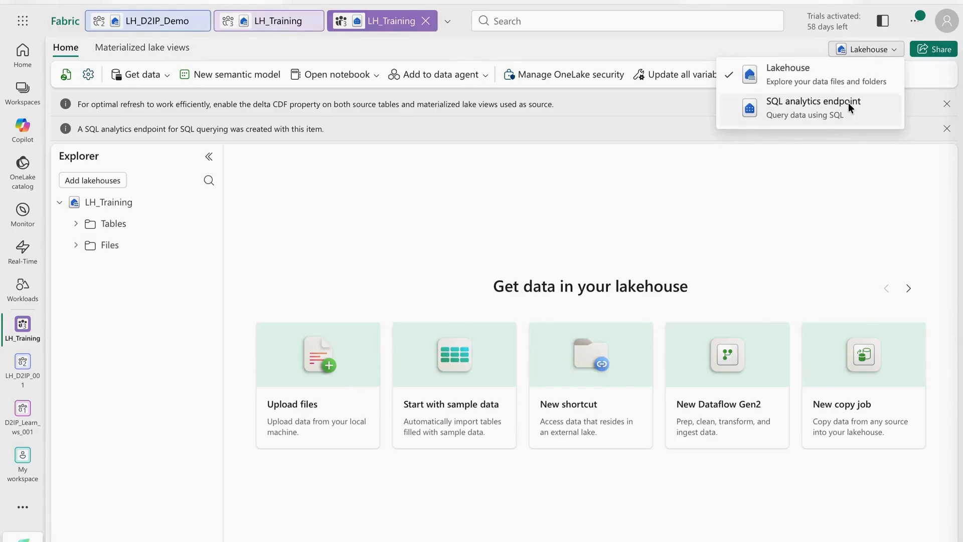
# Step: Expand dbo with its Tables and Views folders and My queries, then switch back to lake mode
pyautogui.click(848, 104)
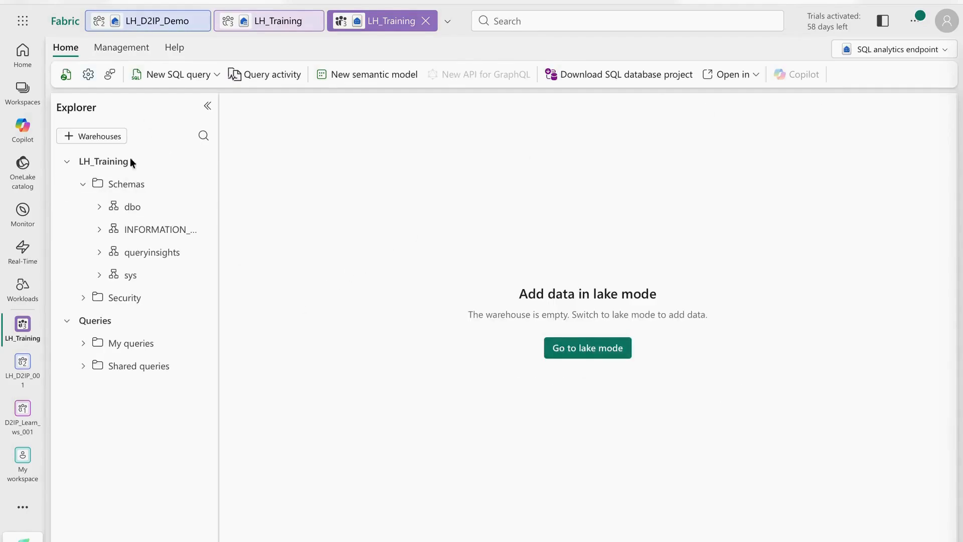
pyautogui.click(97, 208)
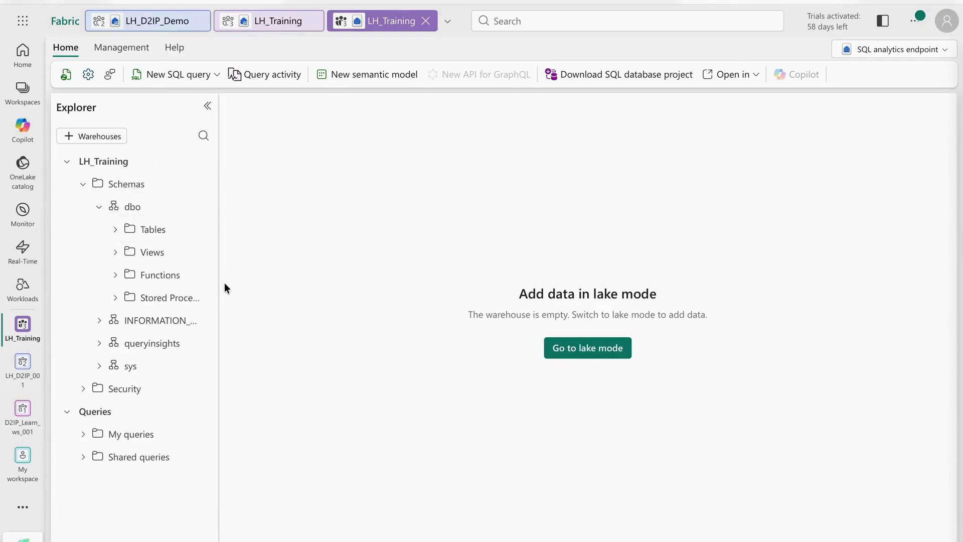
pyautogui.click(116, 229)
pyautogui.click(120, 254)
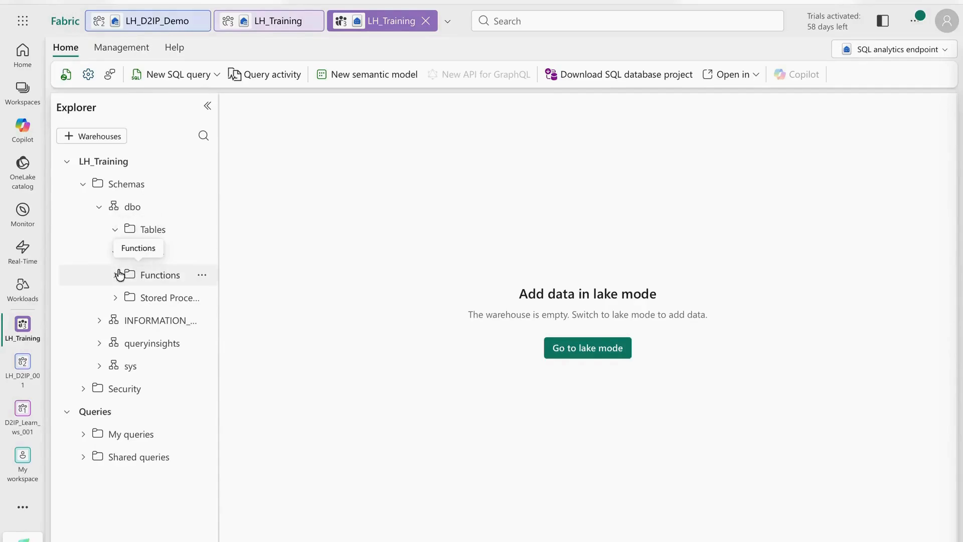
pyautogui.click(82, 437)
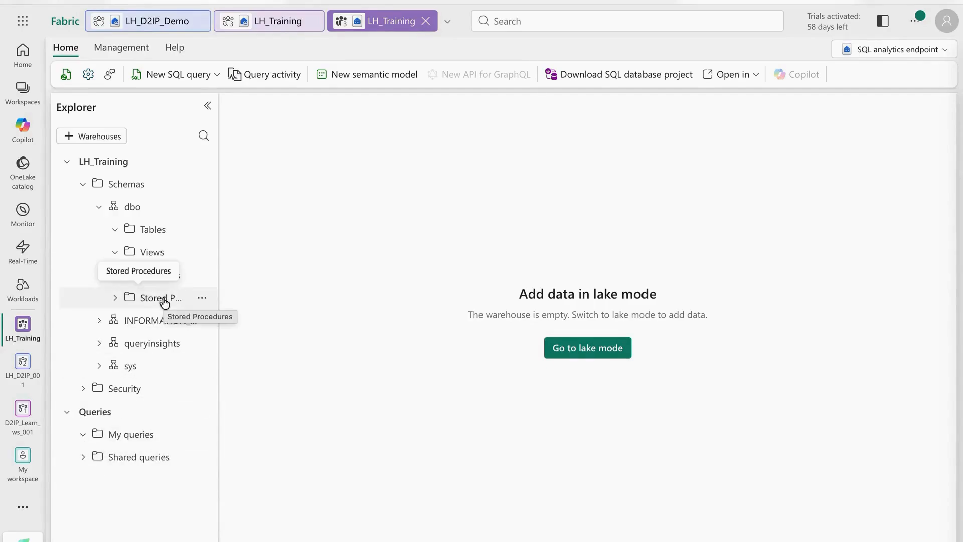
pyautogui.click(599, 349)
pyautogui.click(323, 193)
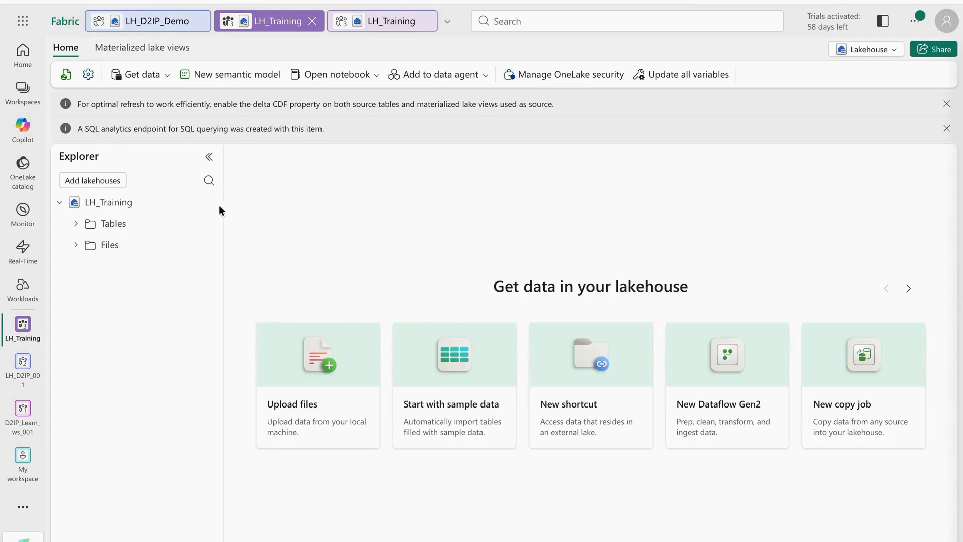
# Step: In the LH_Training workspace, choose Manage permissions from the LH_Training lakehouse's More options menu
pyautogui.click(23, 329)
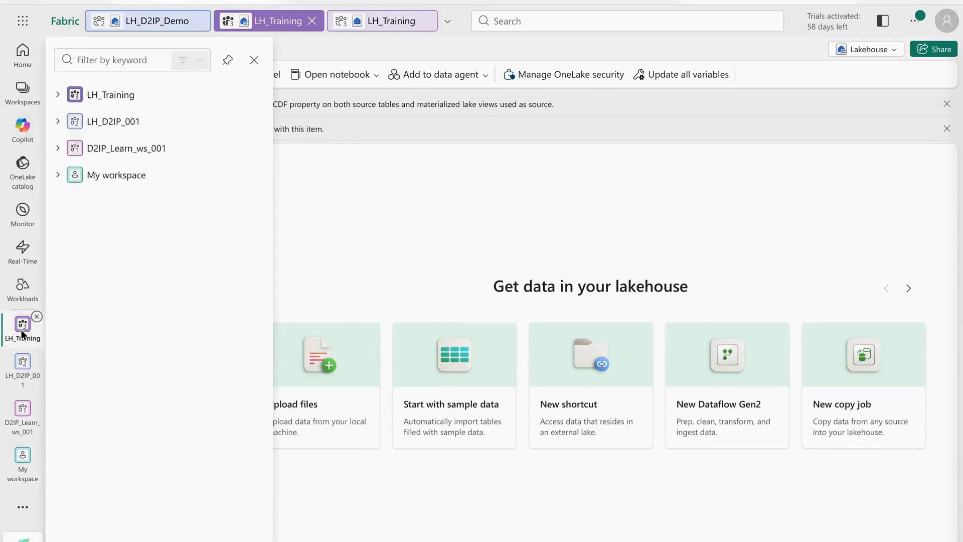
pyautogui.click(119, 97)
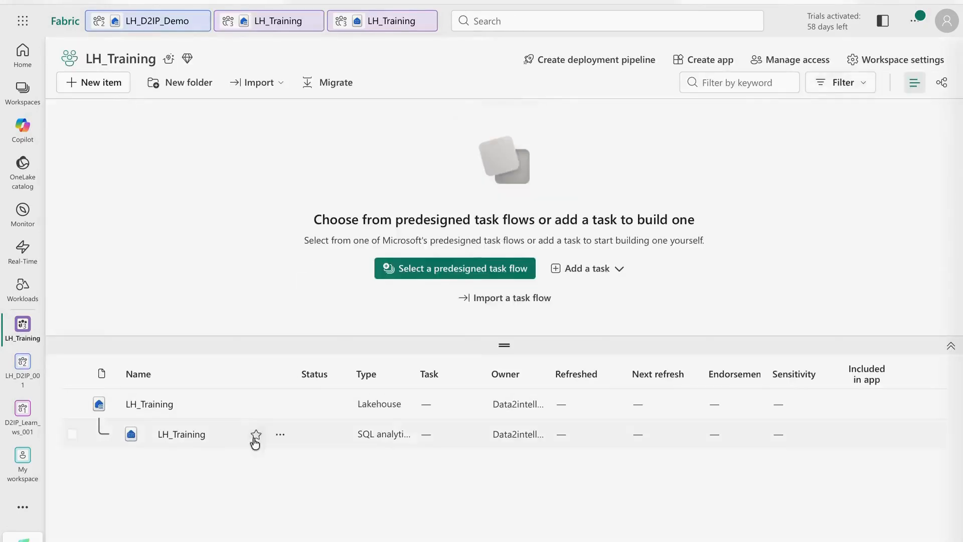
pyautogui.click(281, 407)
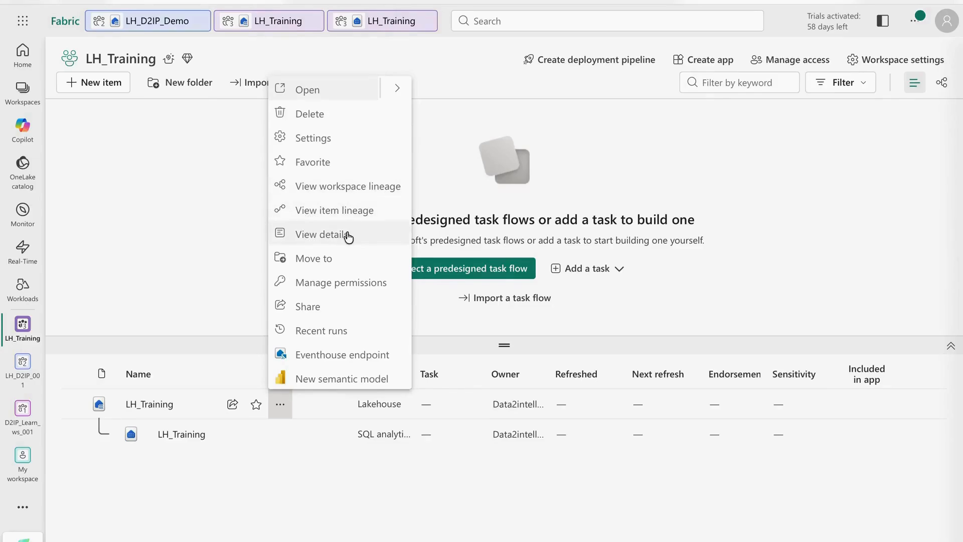
pyautogui.click(367, 282)
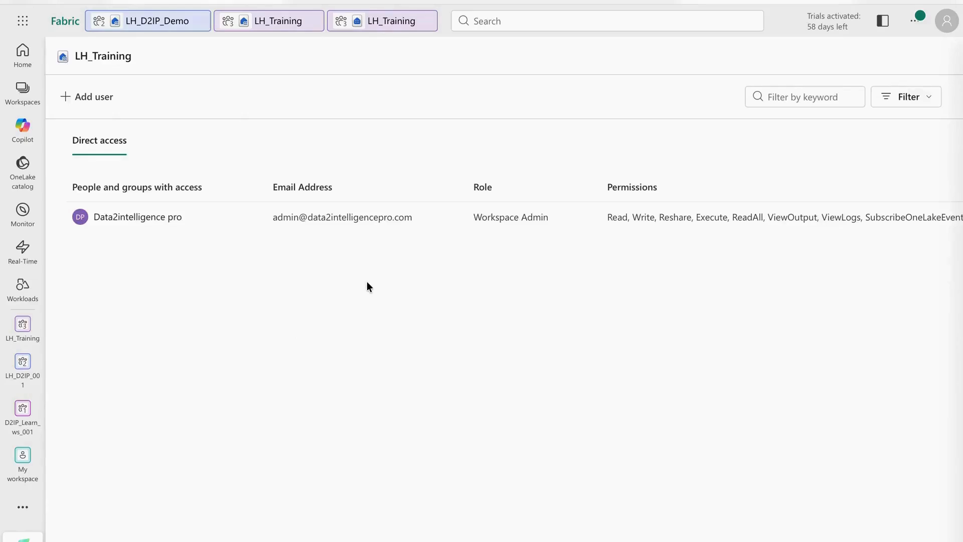
# Step: Start adding a user, tick all four additional permissions, then back out without granting and return to LH_Training
pyautogui.click(73, 96)
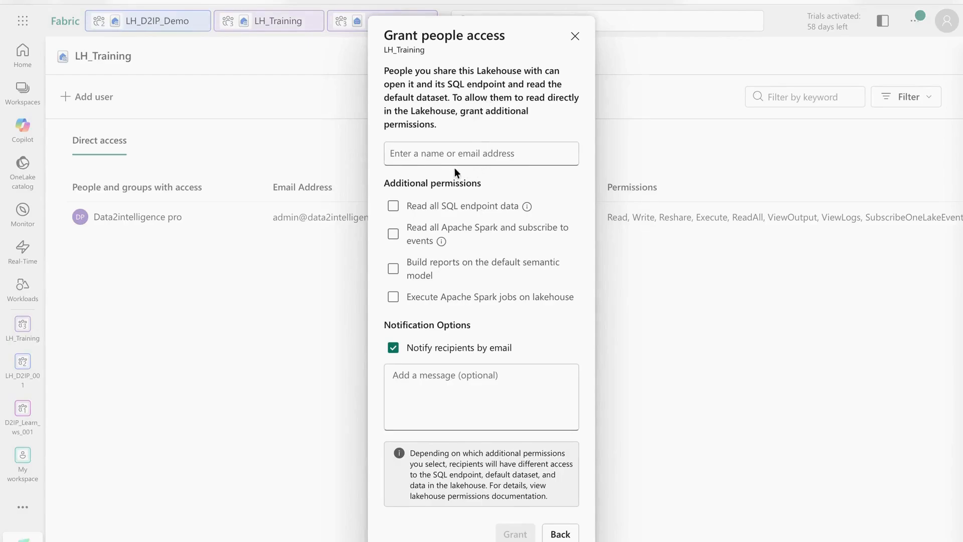
pyautogui.click(393, 206)
pyautogui.click(394, 234)
pyautogui.click(393, 269)
pyautogui.click(394, 297)
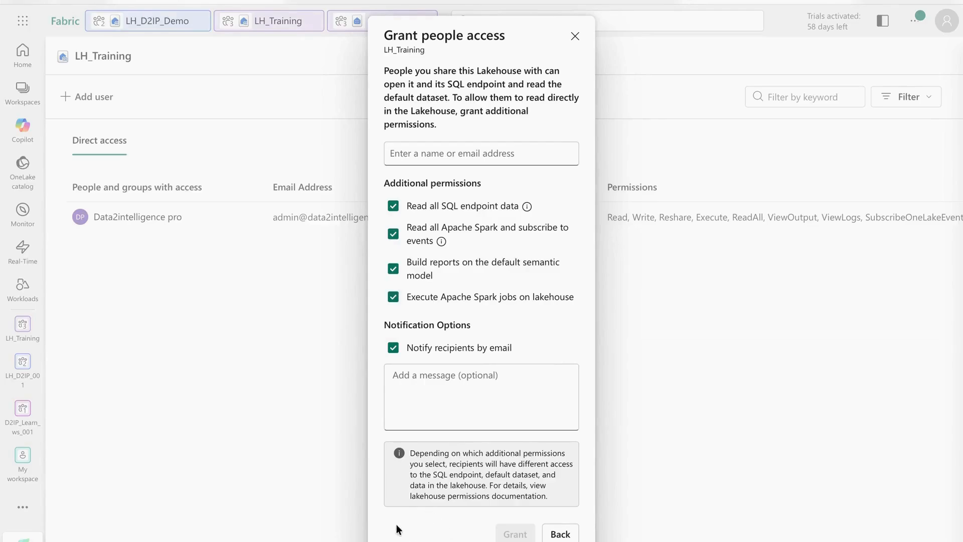
pyautogui.click(561, 534)
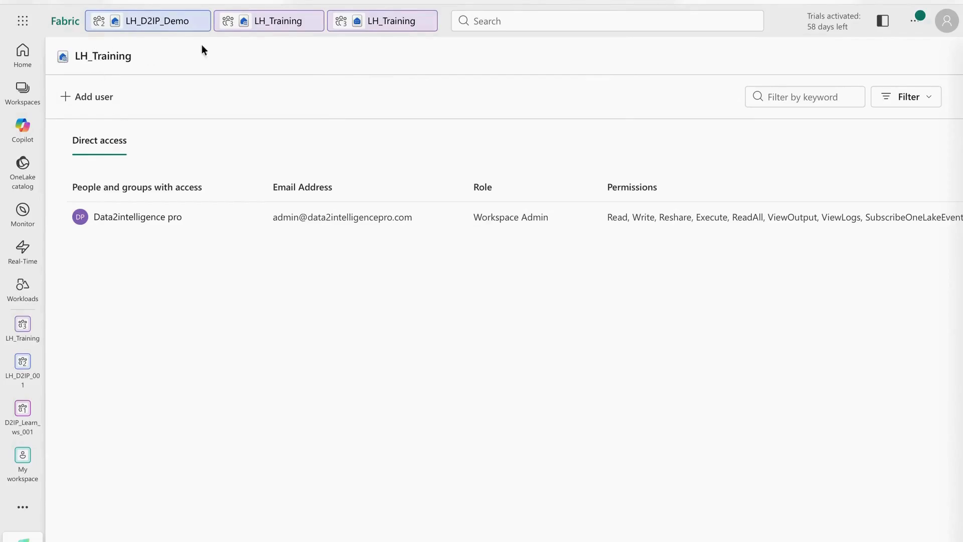
pyautogui.click(266, 29)
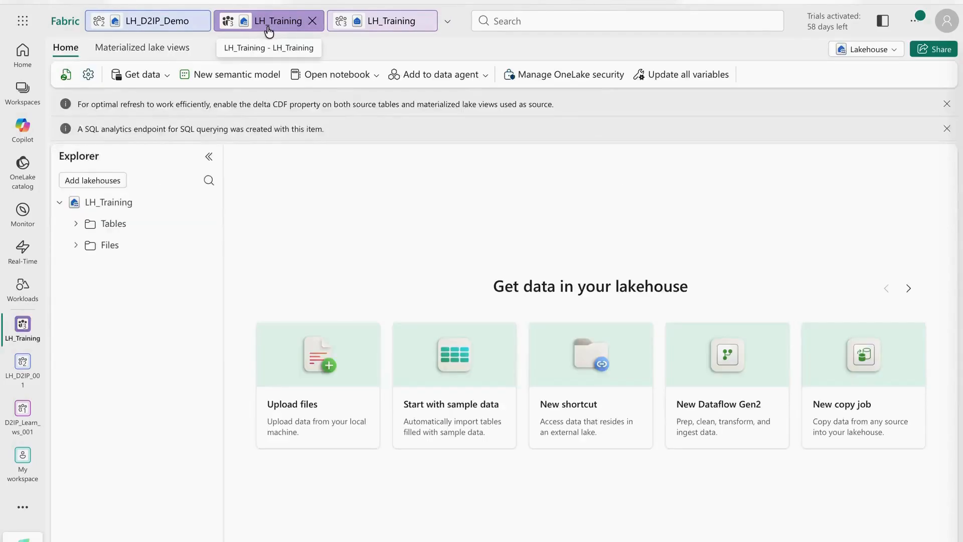
# Step: Switch to LH_D2IP_Demo, open the D2IP_Training workspace, then reopen the LH_Training lakehouse from the workspace tree
pyautogui.click(153, 22)
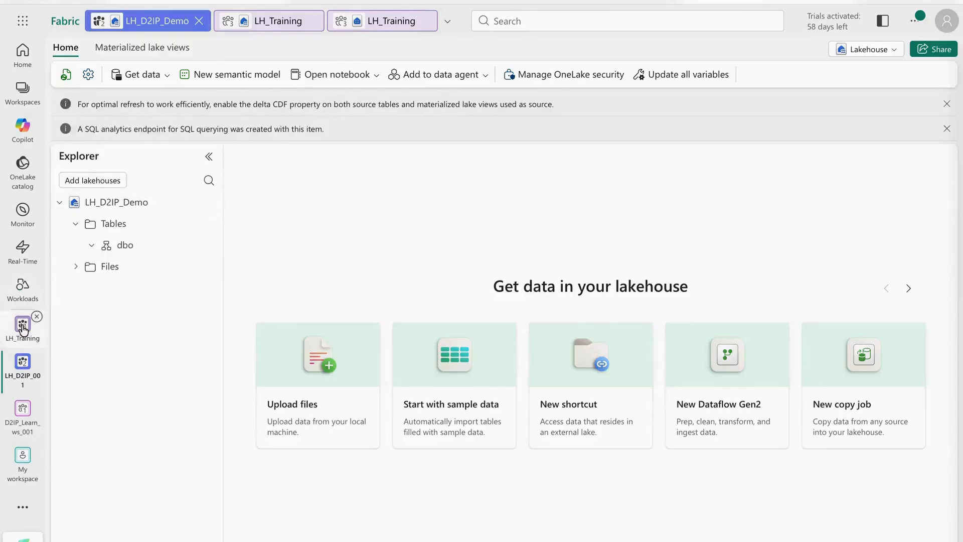
pyautogui.click(22, 91)
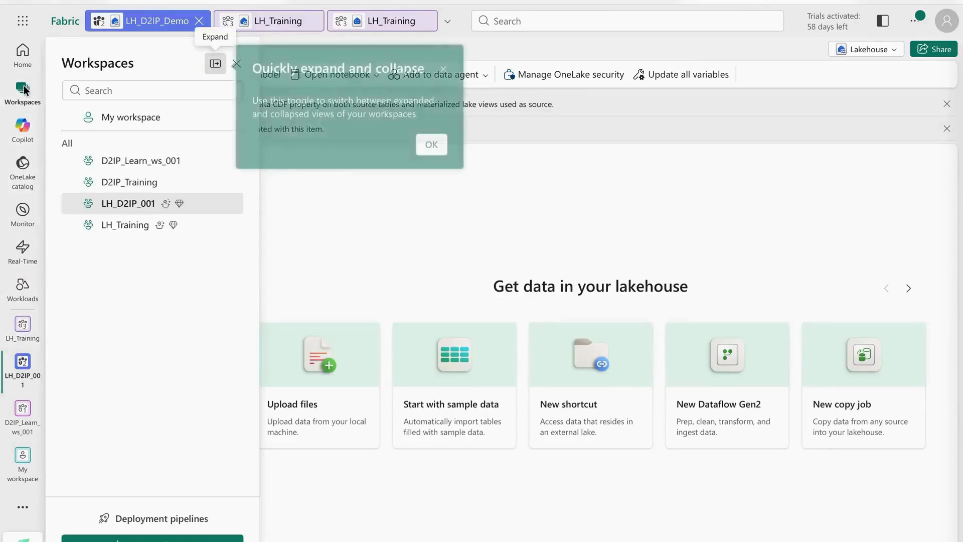
pyautogui.click(22, 91)
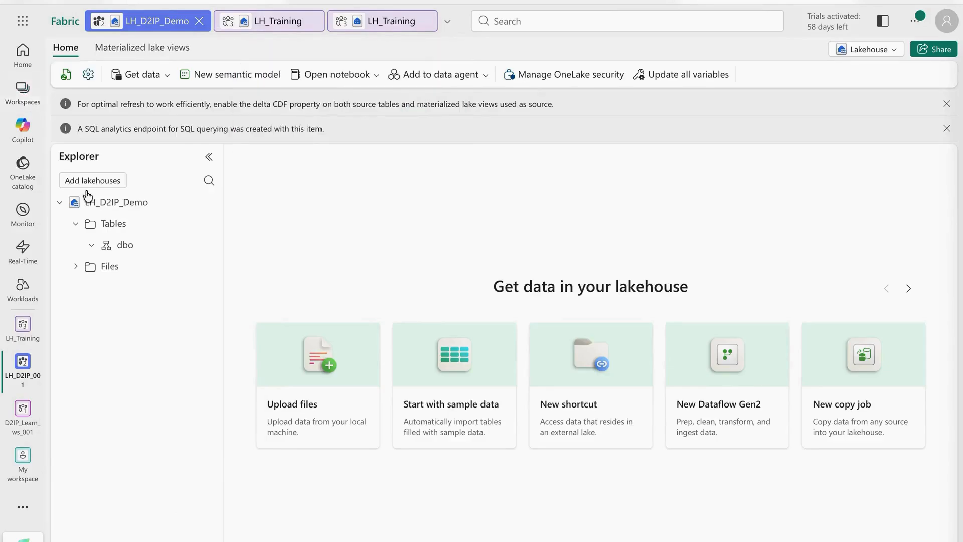
pyautogui.click(21, 96)
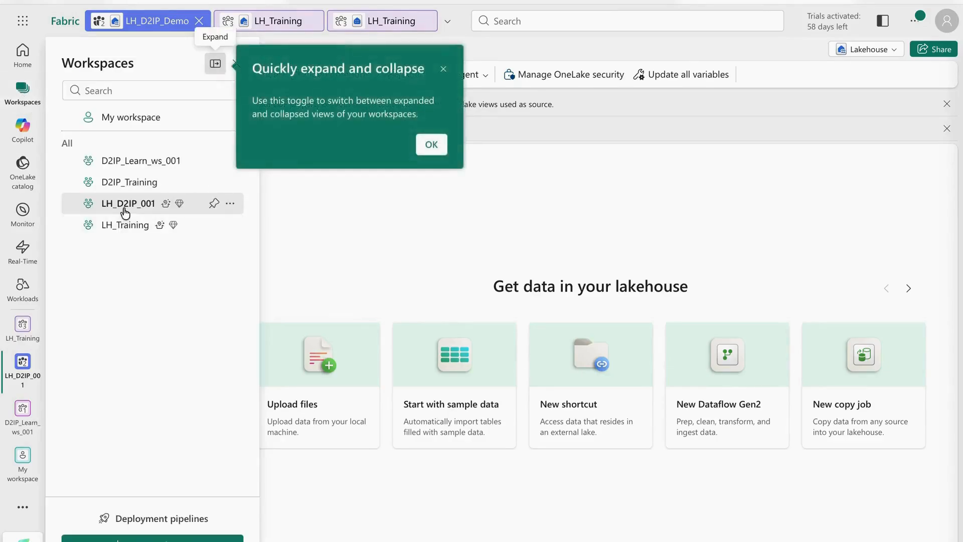
pyautogui.click(133, 184)
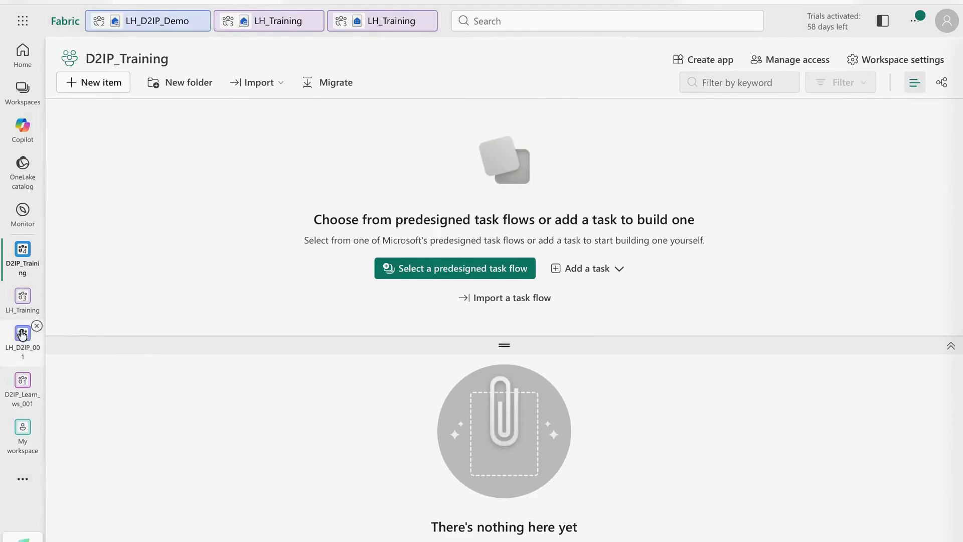
pyautogui.click(21, 306)
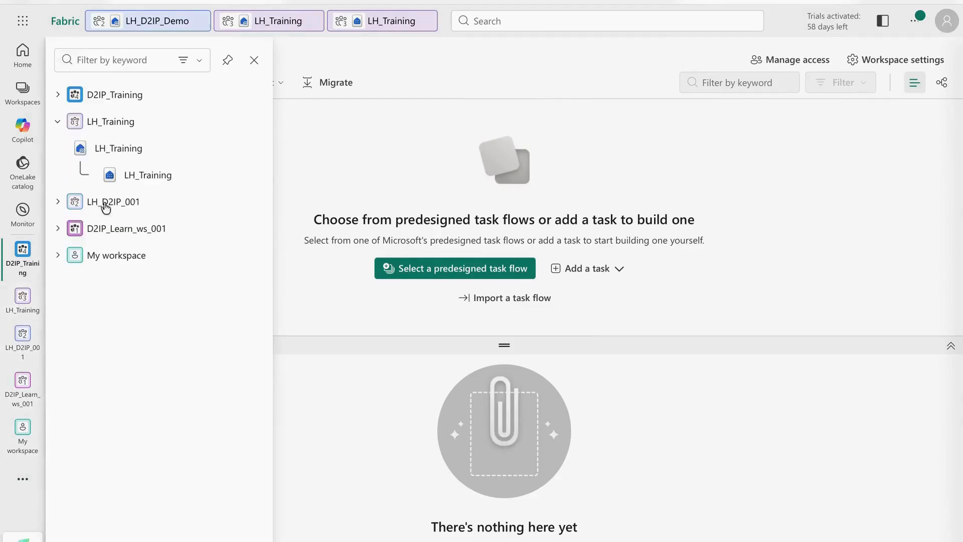
pyautogui.click(118, 156)
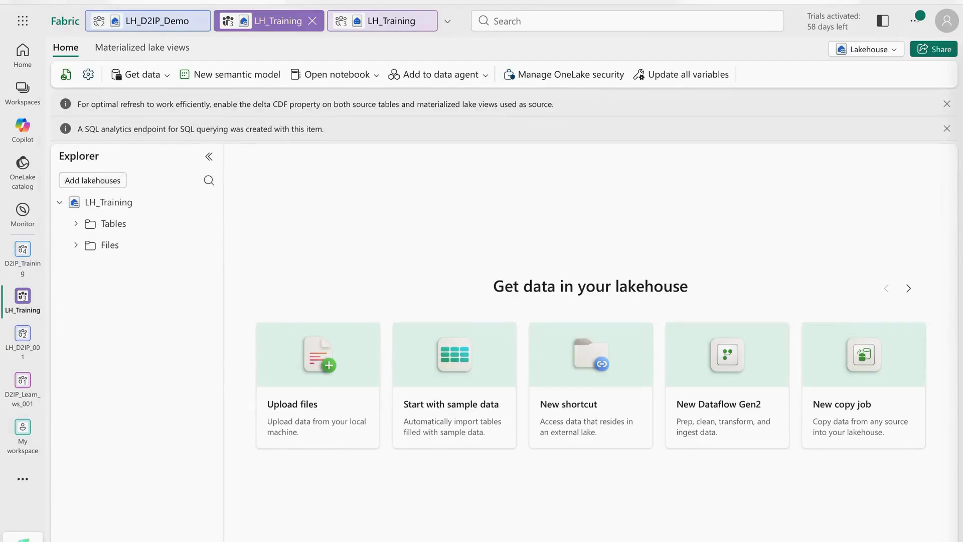
# Step: Close the LH_Training SQL analytics endpoint tab and the LH_Training lakehouse tab
pyautogui.click(77, 1)
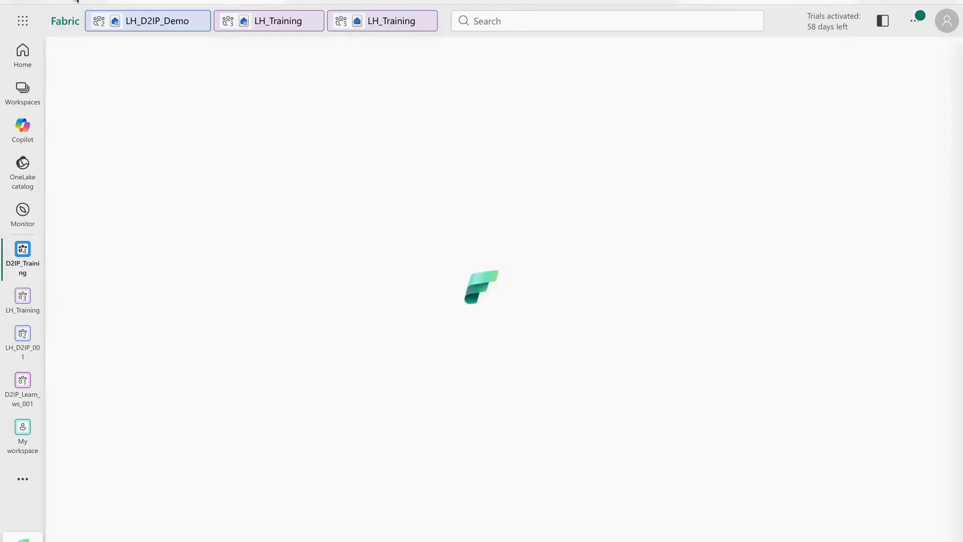
pyautogui.click(77, 1)
pyautogui.click(76, 0)
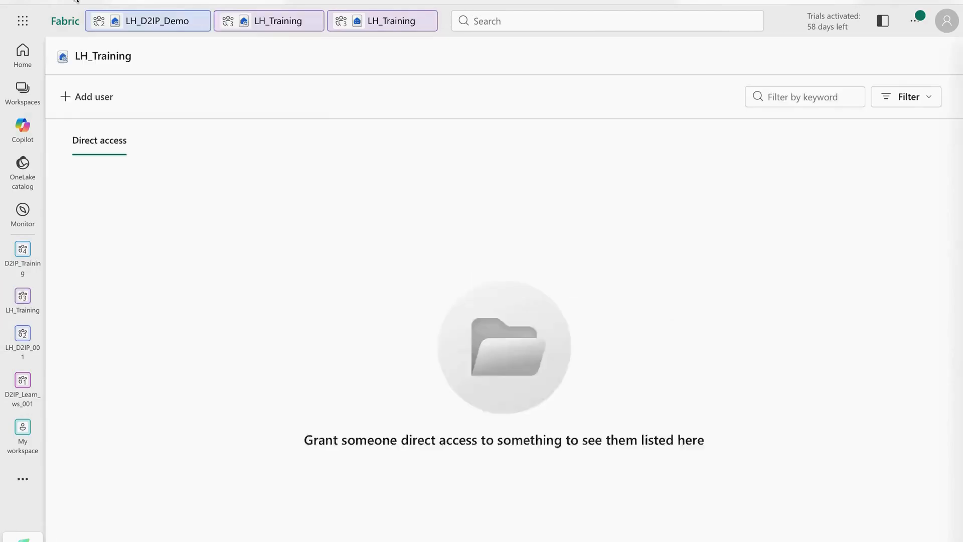
pyautogui.click(386, 26)
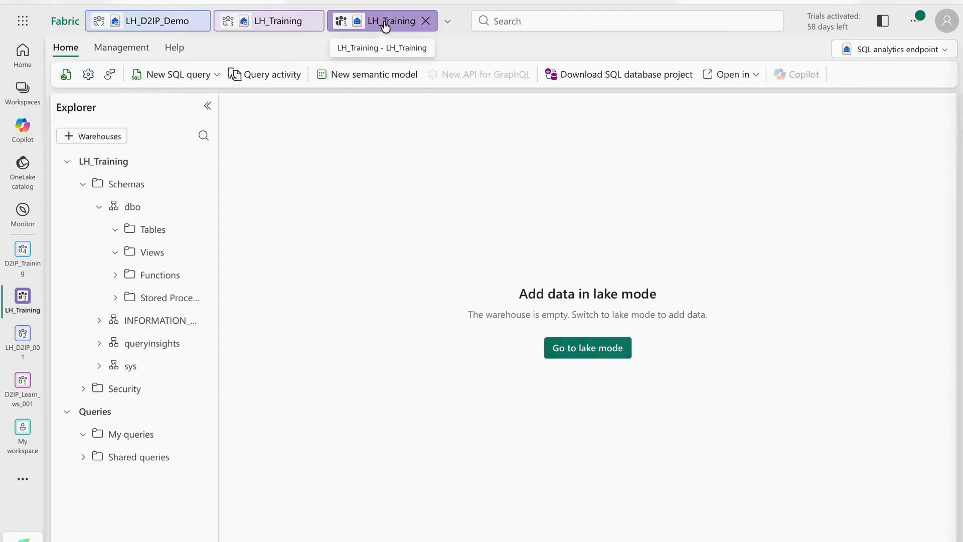
pyautogui.click(425, 22)
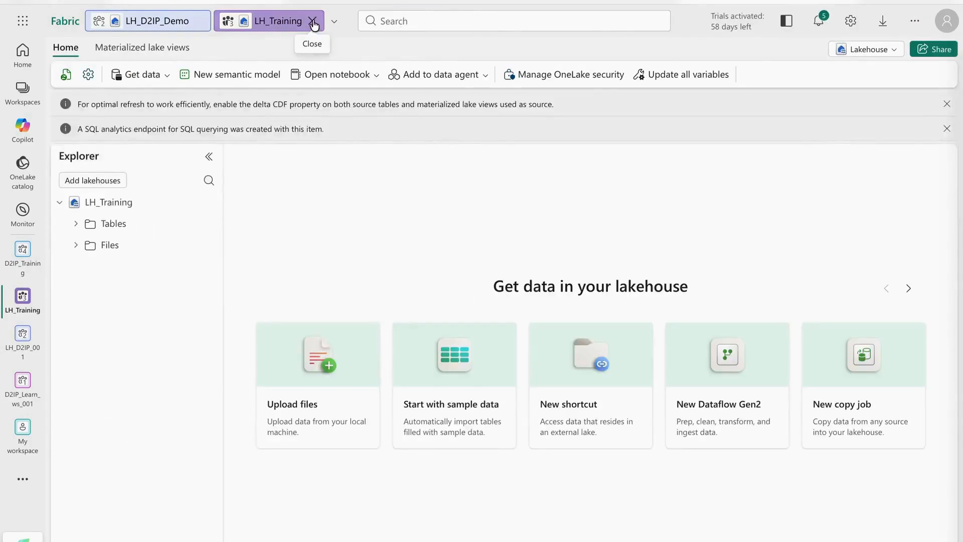
pyautogui.click(312, 22)
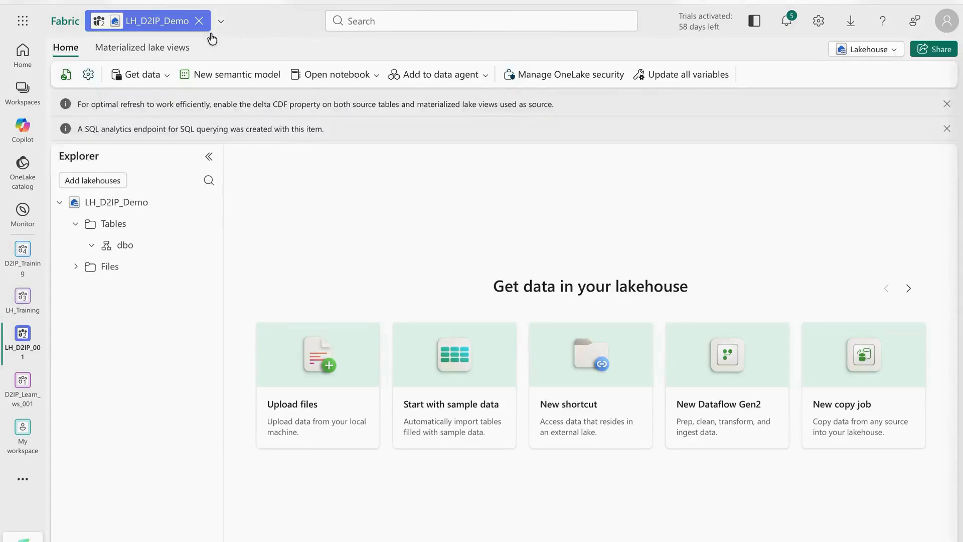
# Step: Close the LH_D2IP_Demo lakehouse tab and open the LH_Training workspace from the rail flyout
pyautogui.click(200, 21)
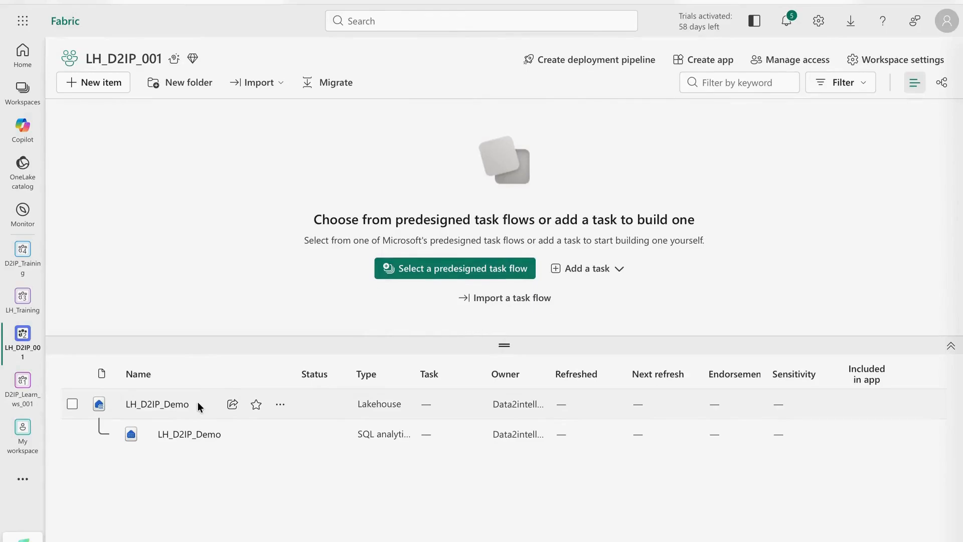
pyautogui.click(19, 310)
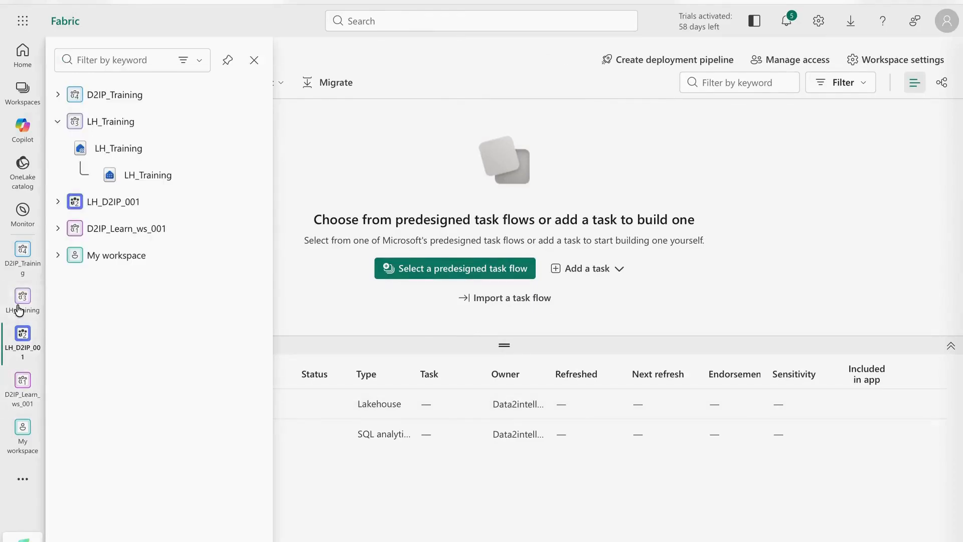
pyautogui.click(102, 130)
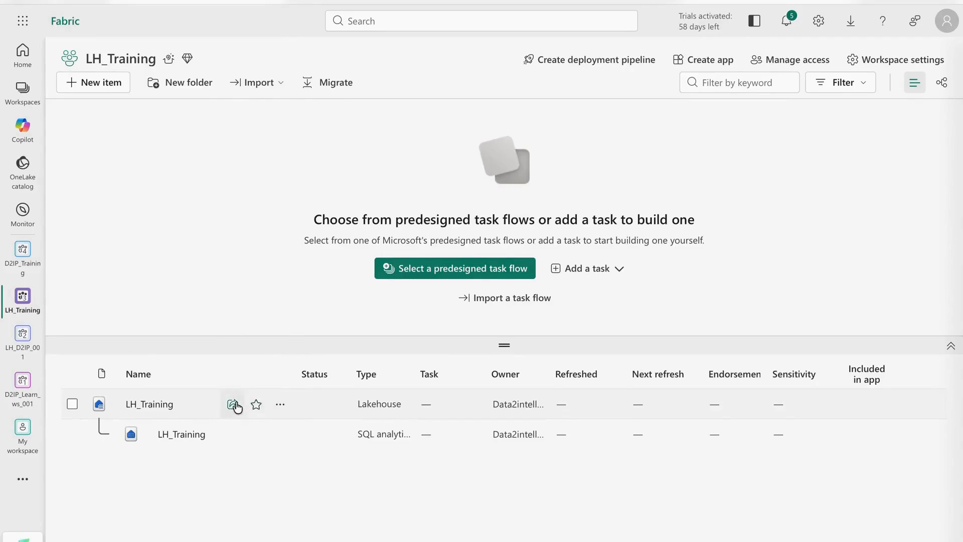
# Step: Open and cancel the Share form for the LH_Training lakehouse, then show its More options menu
pyautogui.click(233, 404)
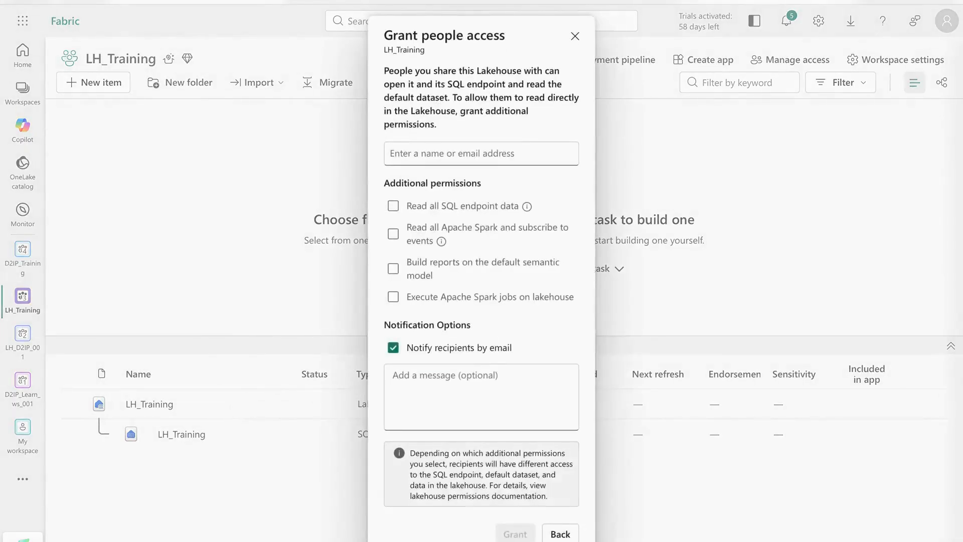
pyautogui.click(556, 534)
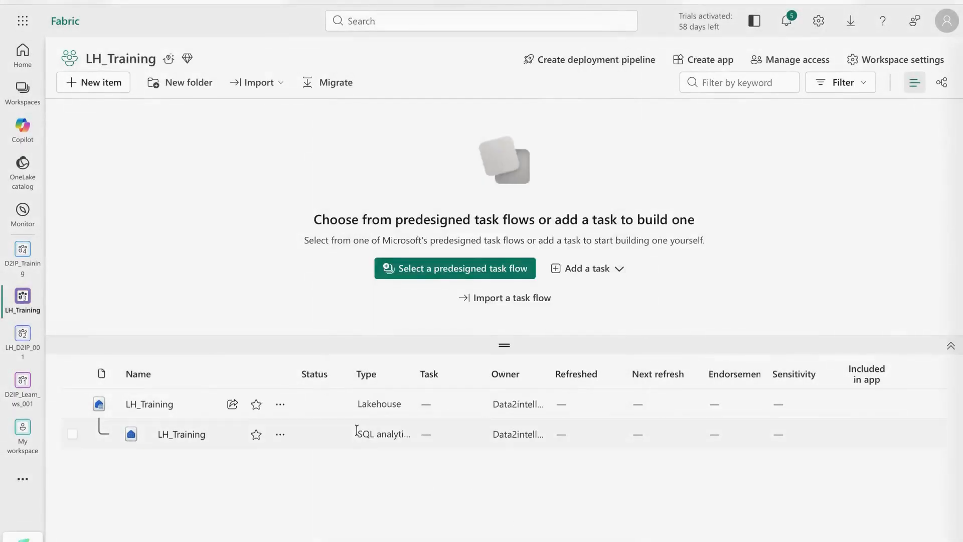
pyautogui.click(282, 405)
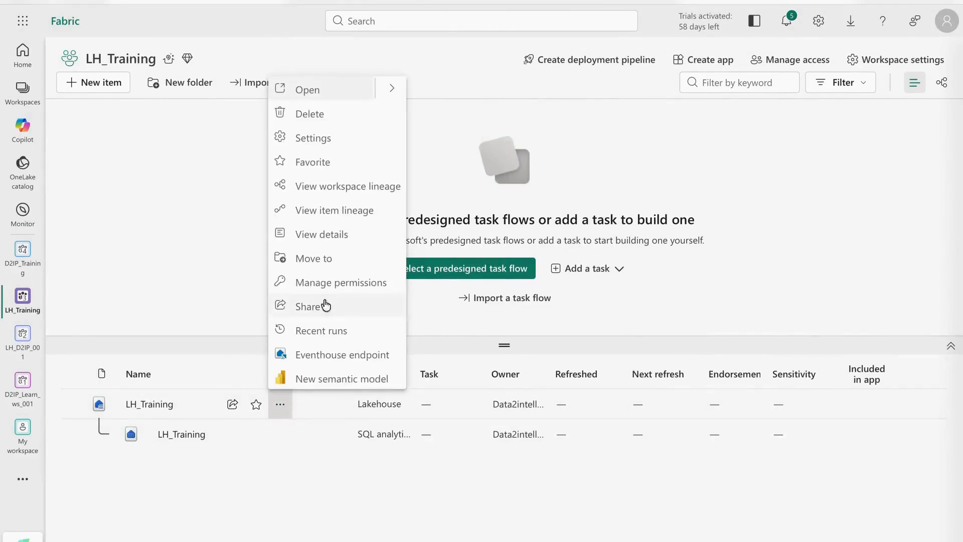
# Step: Delete the LH_Training lakehouse, confirming the permanent deletion warning
pyautogui.click(316, 118)
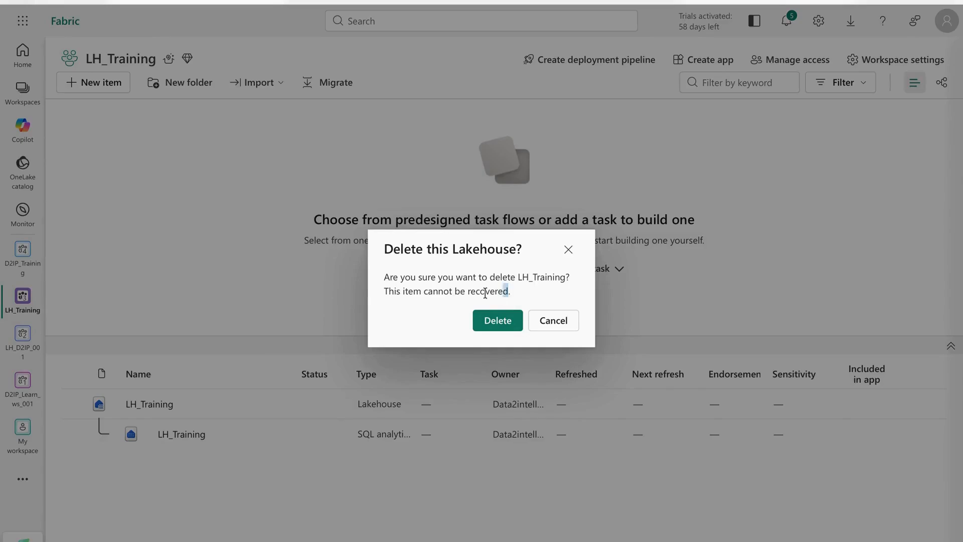
pyautogui.moveTo(485, 293); pyautogui.dragTo(386, 292)
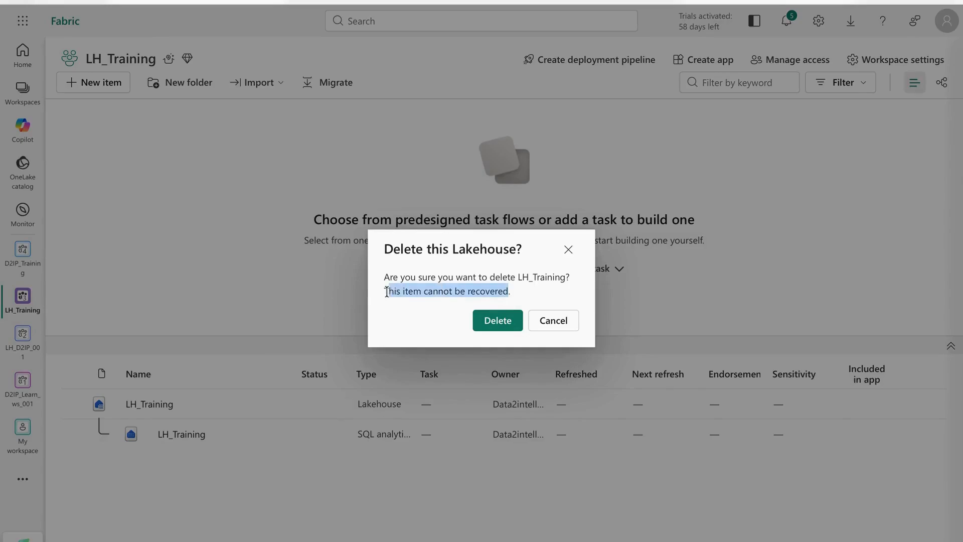
pyautogui.click(488, 323)
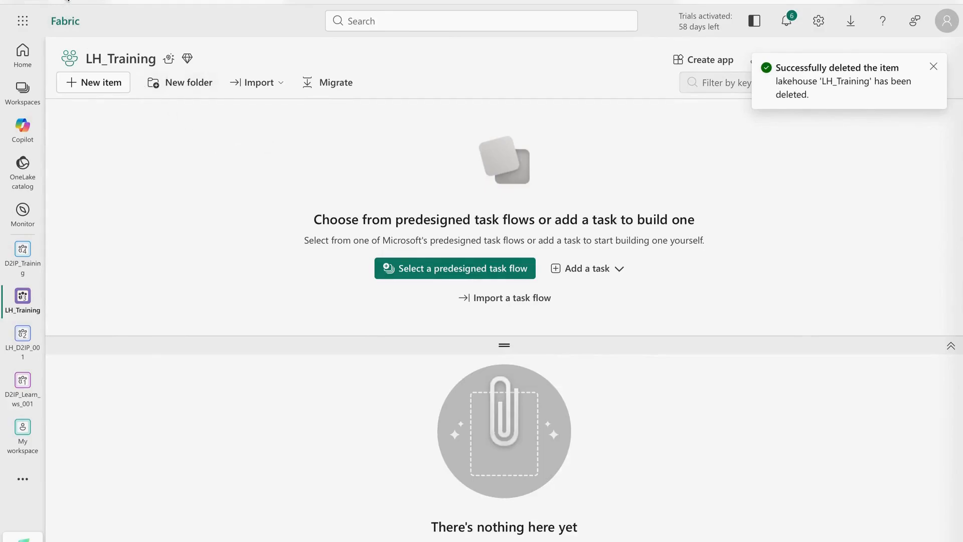
# Step: Open the D2IP_Training workspace from the Workspaces list
pyautogui.click(66, 0)
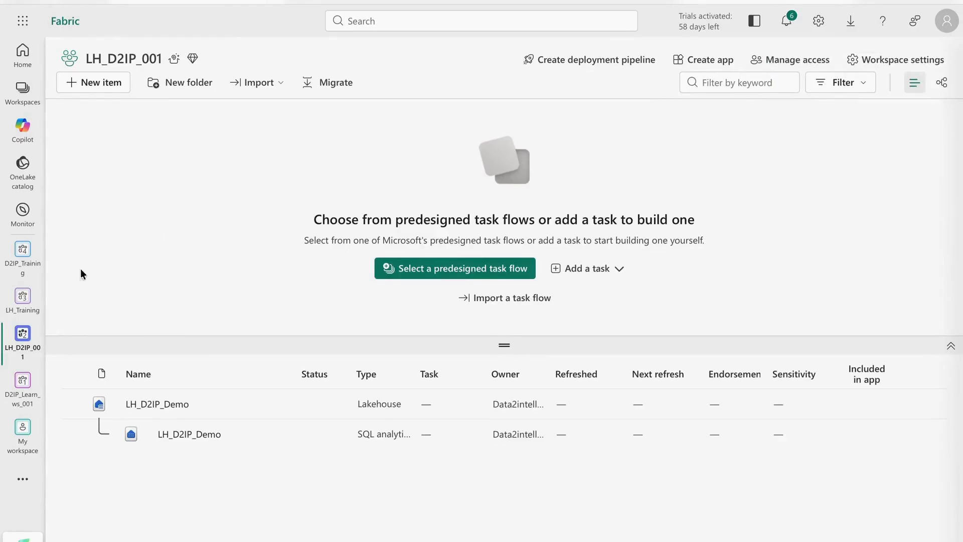
pyautogui.click(28, 99)
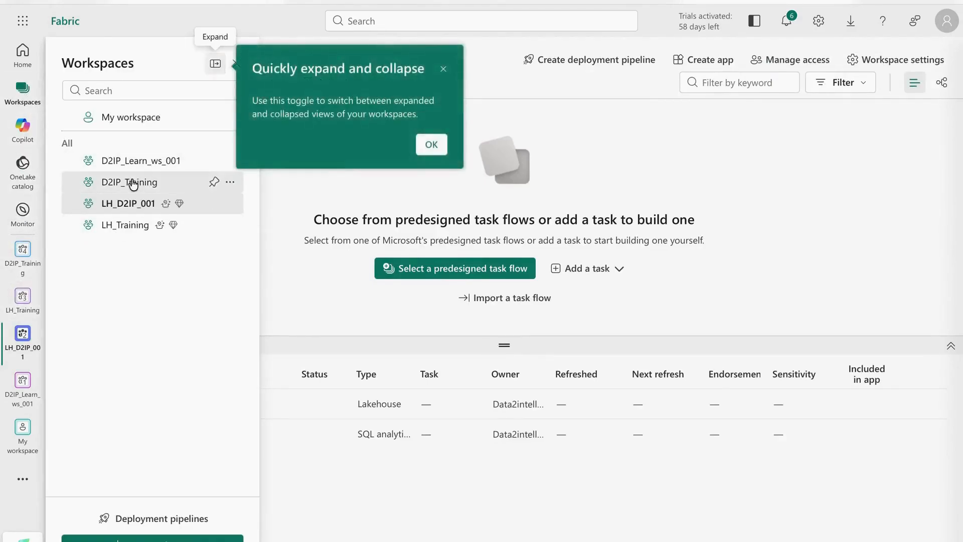
pyautogui.click(133, 184)
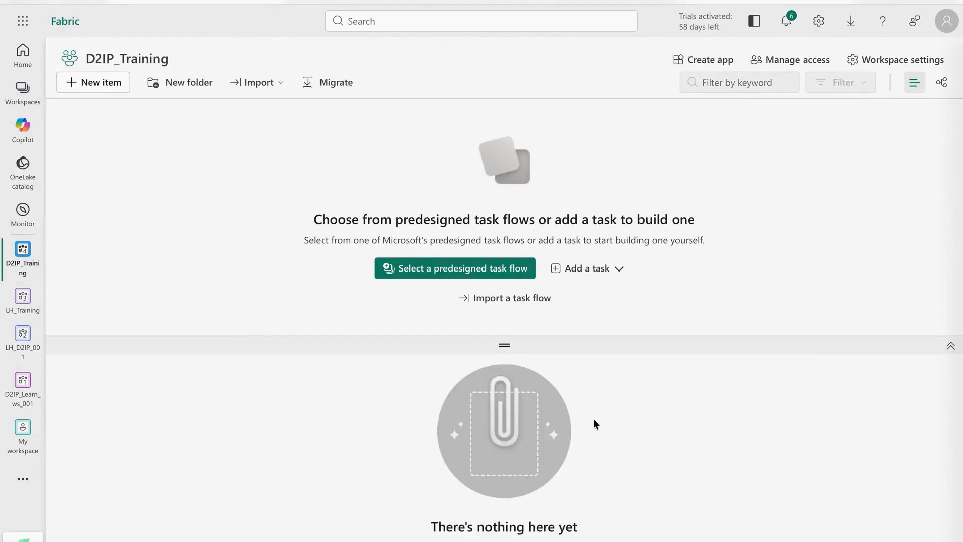